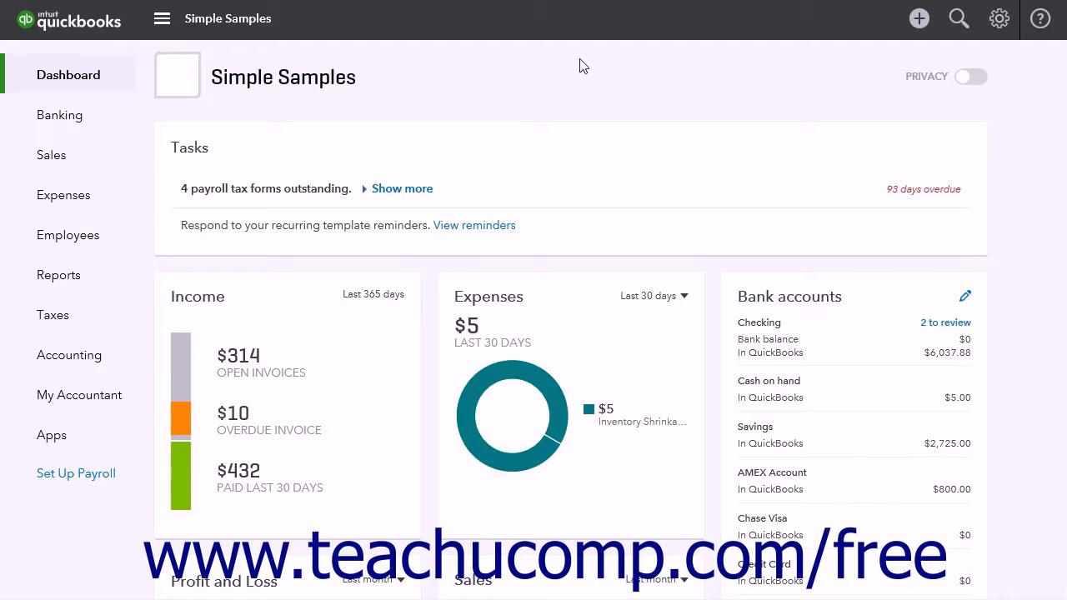
Turn off the Service date option in the company's sales form content settings and save the change
{"action": "left_click", "coordinate": [998, 18]}
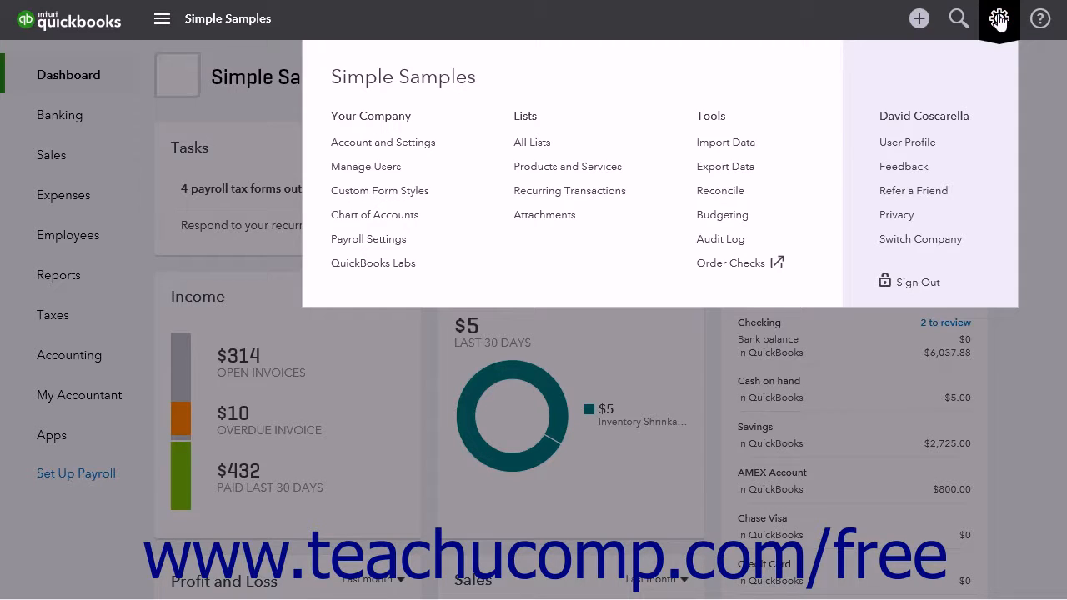
{"action": "left_click", "coordinate": [427, 148]}
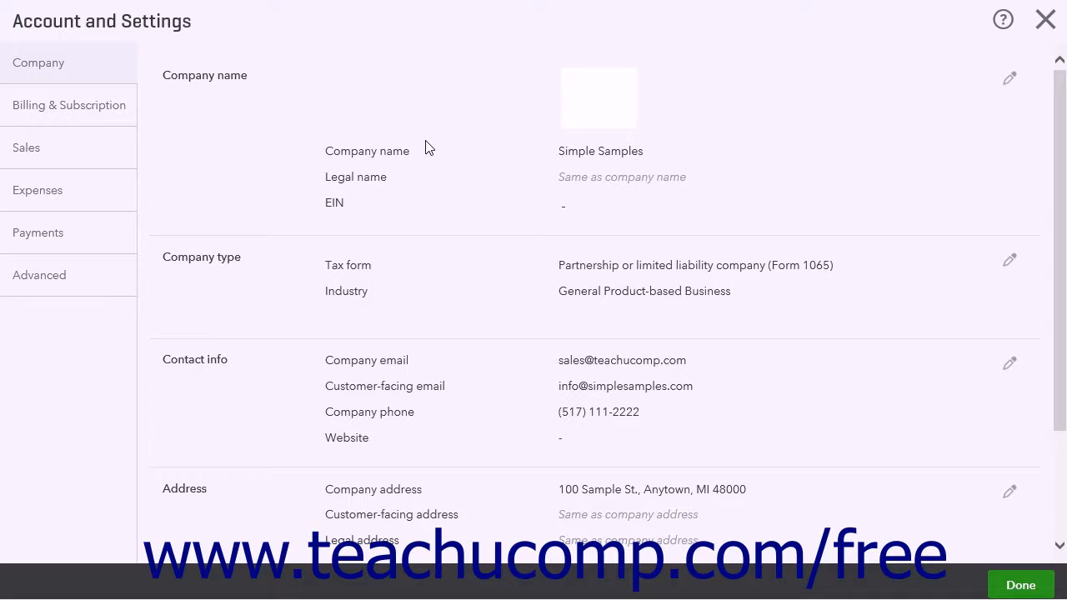
{"action": "left_click", "coordinate": [108, 156]}
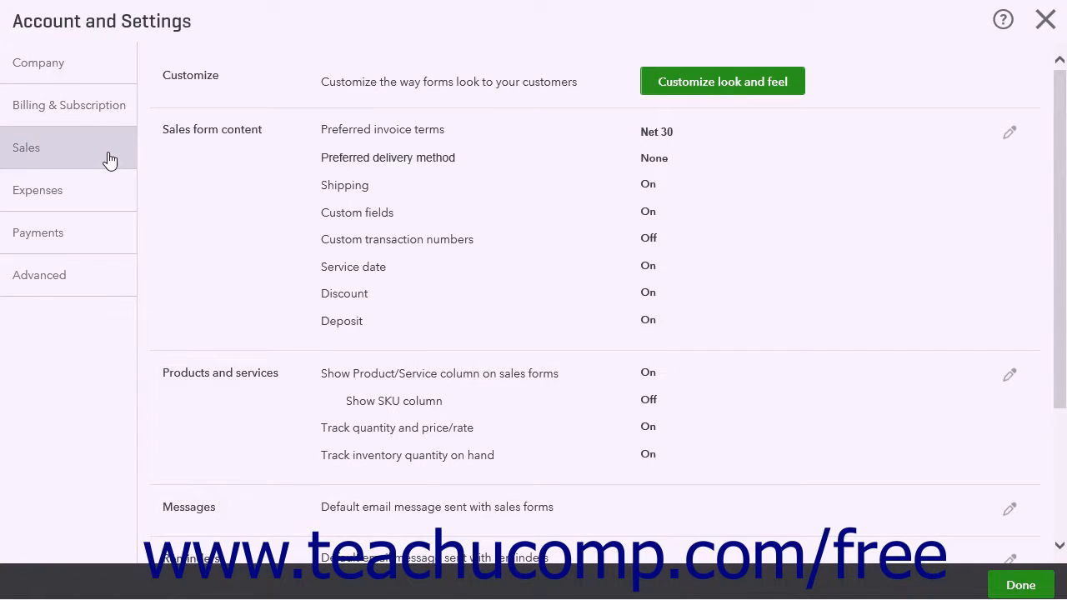
{"action": "left_click", "coordinate": [243, 173]}
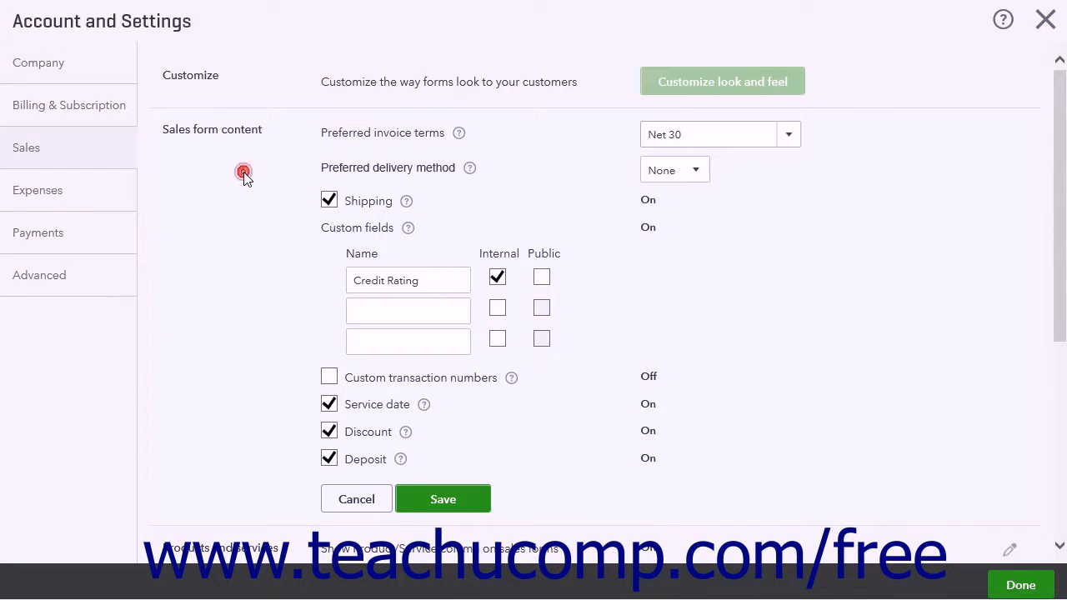
{"action": "left_click", "coordinate": [331, 407]}
{"action": "left_click", "coordinate": [440, 500]}
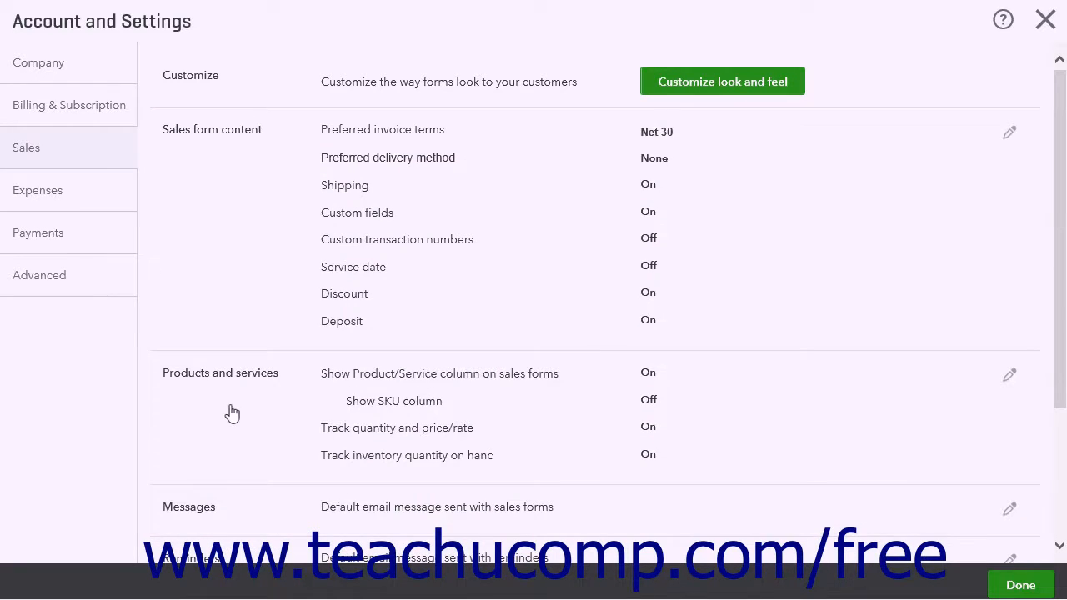
Turn off tracking of quantity and price/rate and of inventory quantity on hand in the products and services settings, then finish the account settings
{"action": "left_click", "coordinate": [231, 413]}
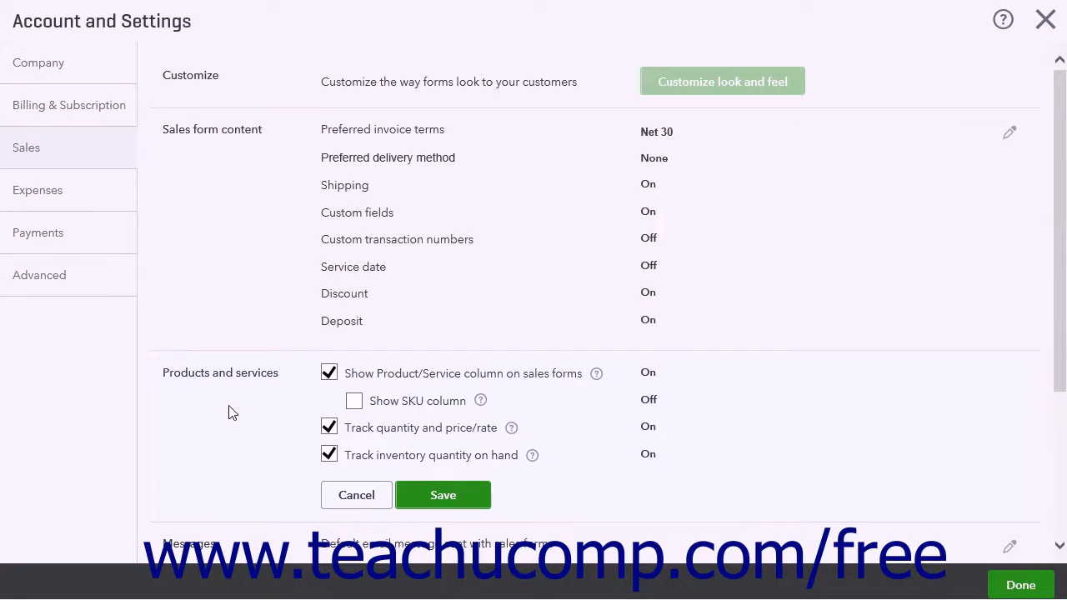
{"action": "left_click", "coordinate": [329, 427]}
{"action": "left_click", "coordinate": [332, 457]}
{"action": "left_click", "coordinate": [427, 497]}
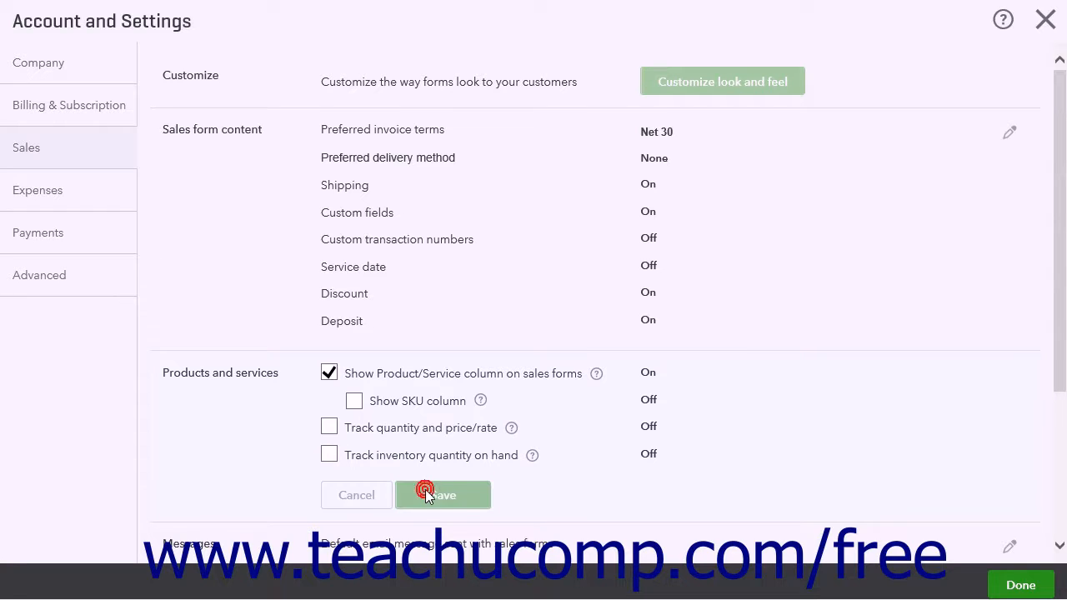
{"action": "left_click", "coordinate": [1019, 585]}
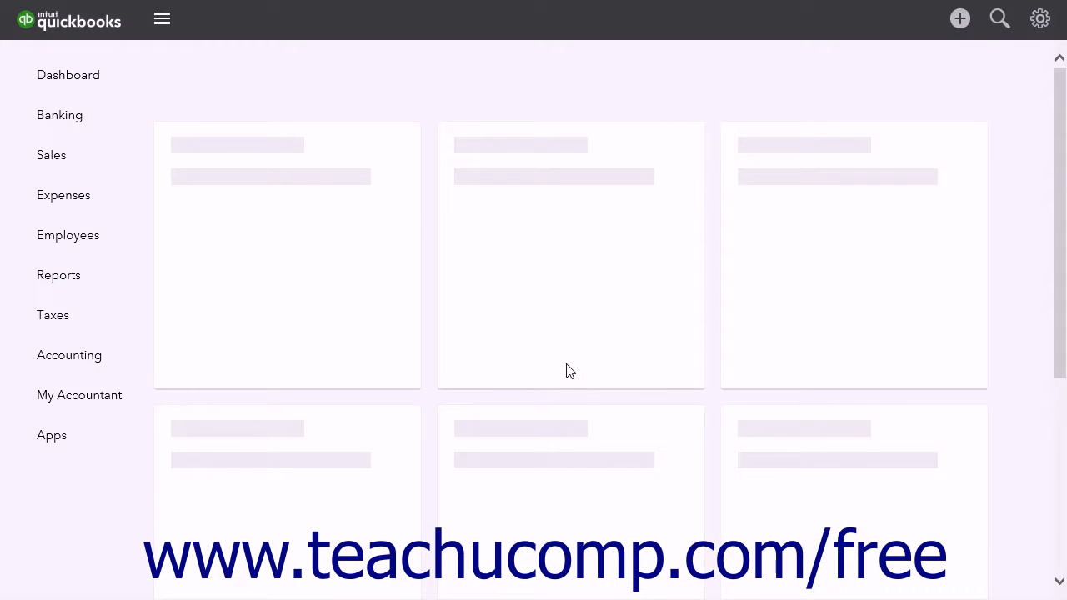
Create a new custom invoice form style named Grouped Service Invoice
{"action": "left_click", "coordinate": [994, 27]}
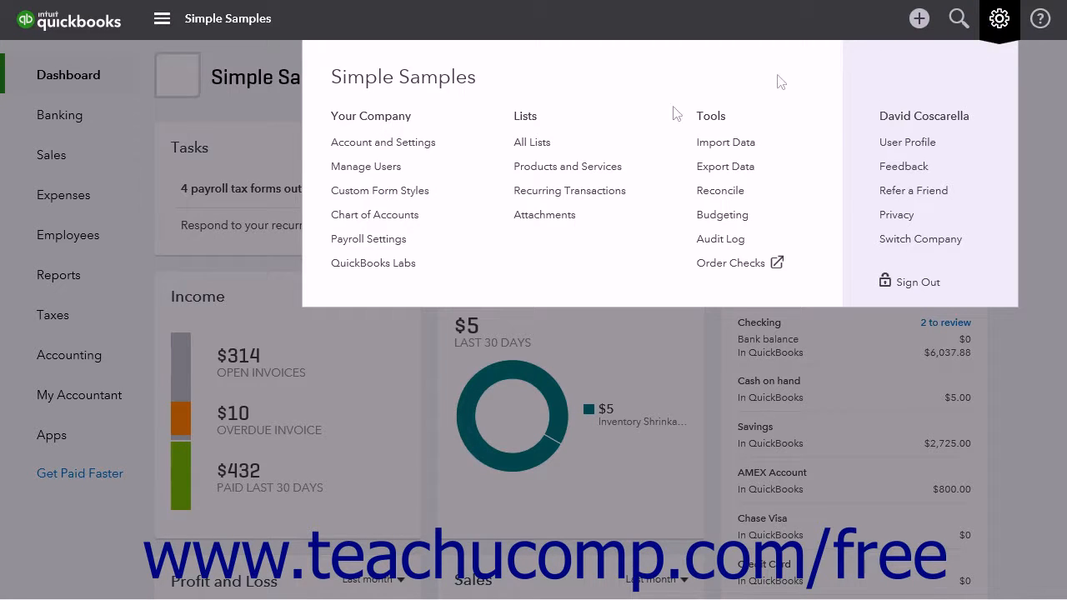
{"action": "left_click", "coordinate": [415, 194]}
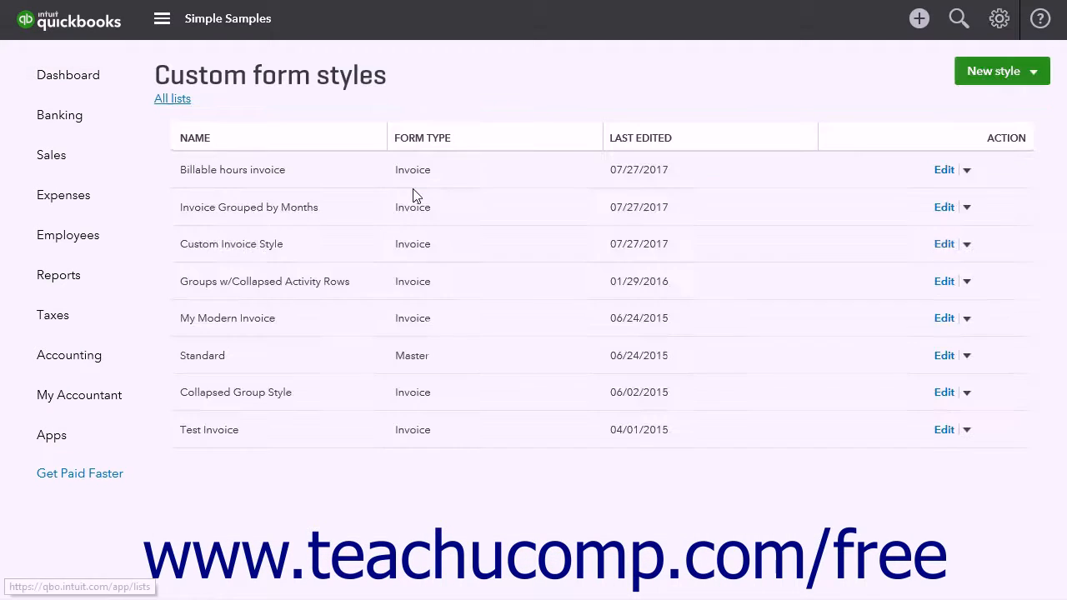
{"action": "left_click", "coordinate": [976, 83]}
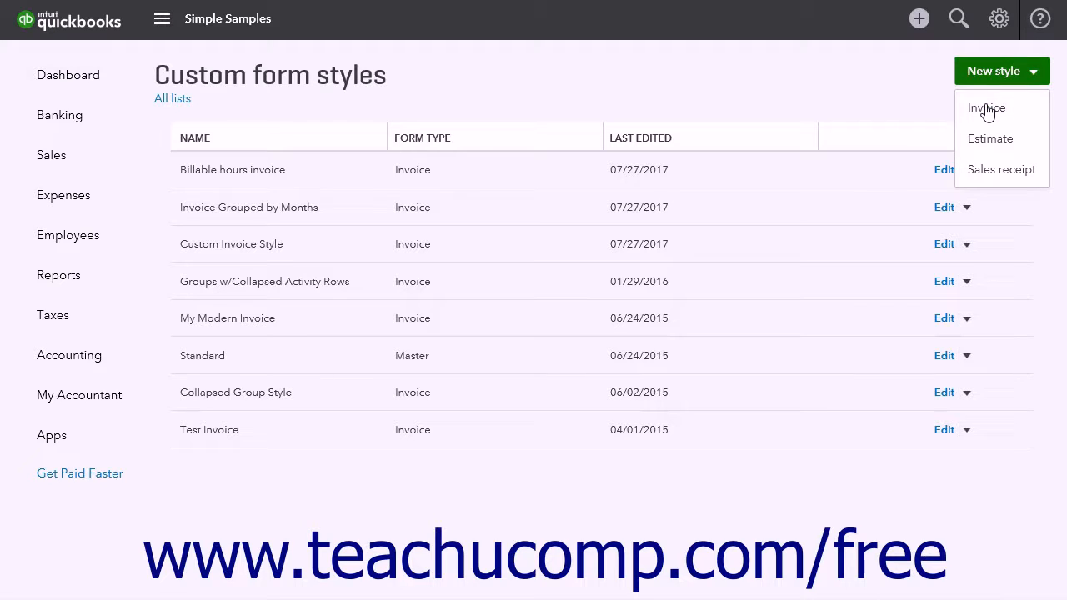
{"action": "left_click", "coordinate": [986, 110]}
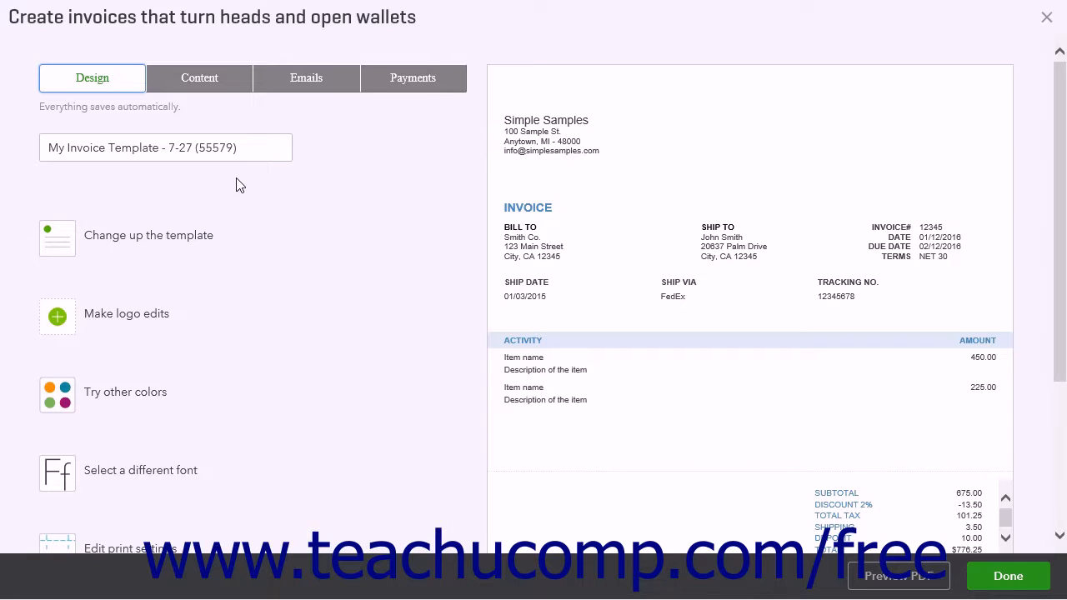
{"action": "left_click_drag", "start_coordinate": [269, 148], "coordinate": [4, 169]}
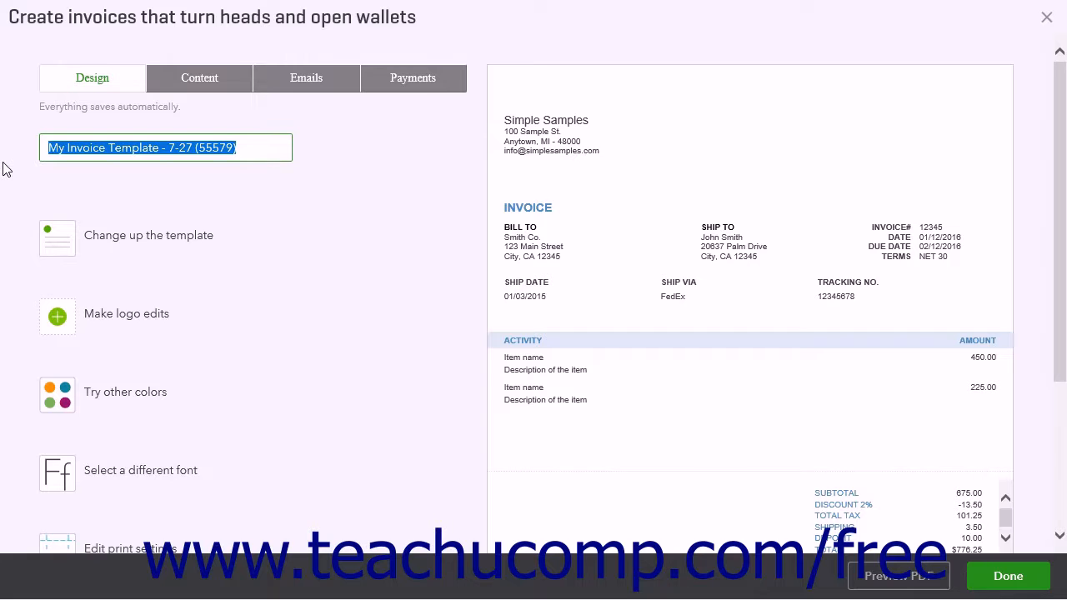
{"action": "type", "text": "Grouped Service Invoice"}
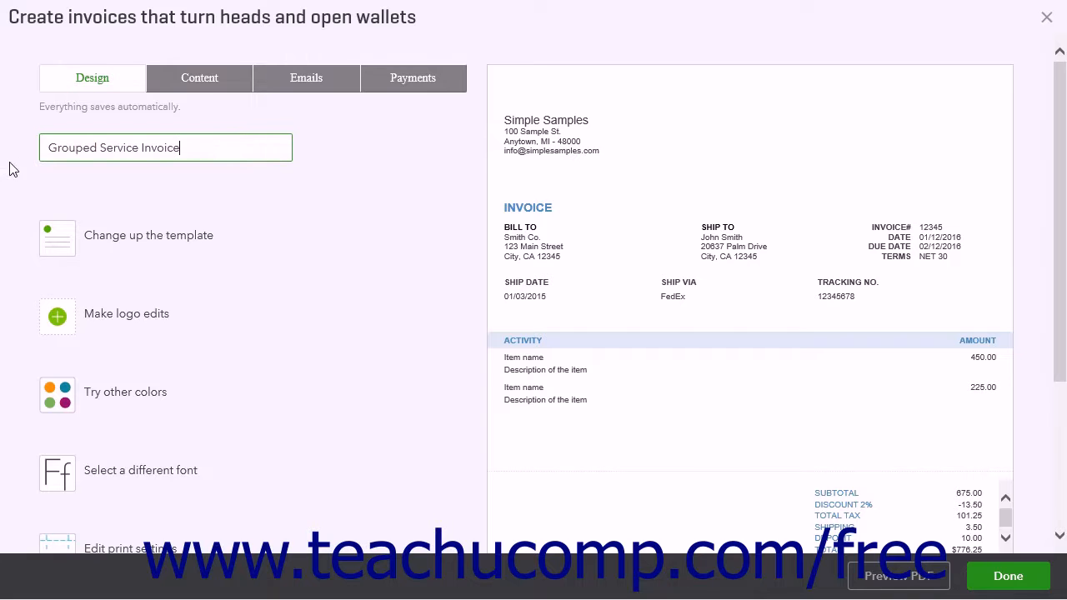
Enable Collapse activity rows for the activity table in the invoice style's content and finish the style
{"action": "left_click", "coordinate": [201, 90]}
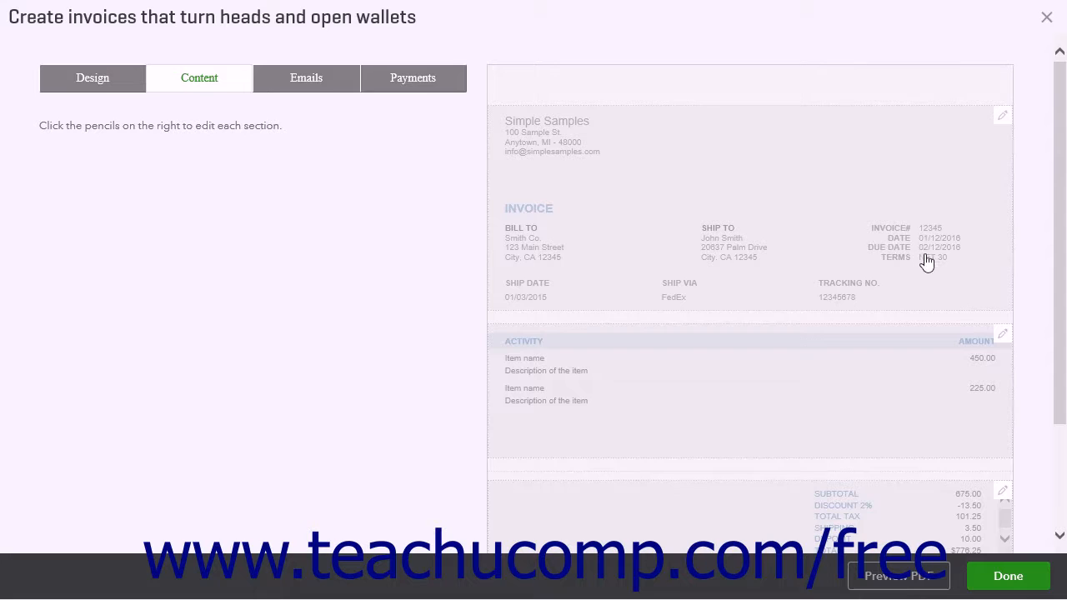
{"action": "left_click", "coordinate": [1002, 336]}
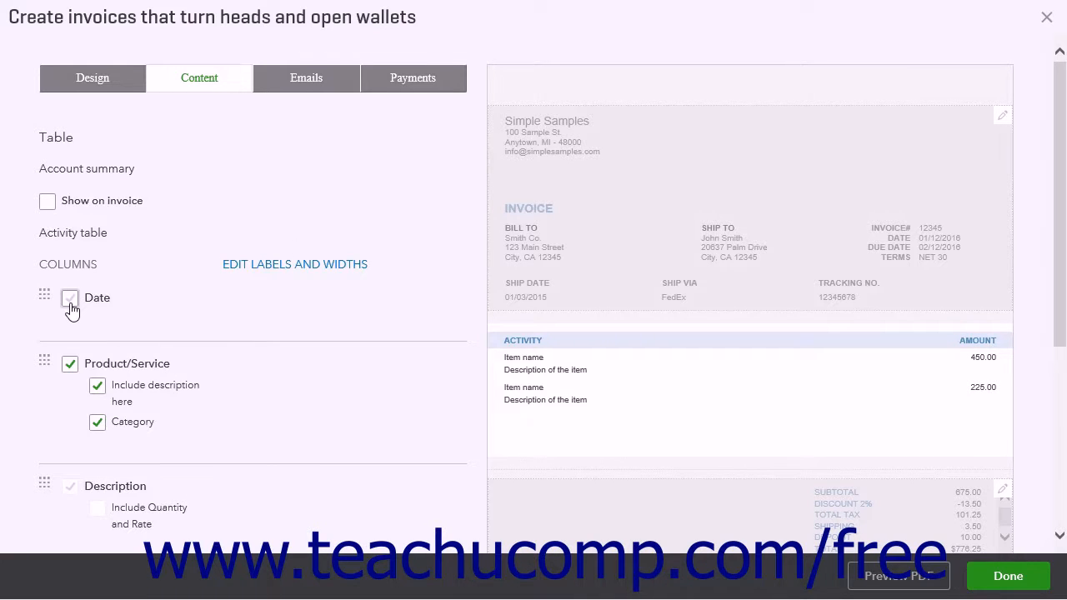
{"action": "scroll", "coordinate": [69, 440], "scroll_direction": "down", "scroll_amount": 2}
{"action": "scroll", "coordinate": [68, 440], "scroll_direction": "down", "scroll_amount": 1}
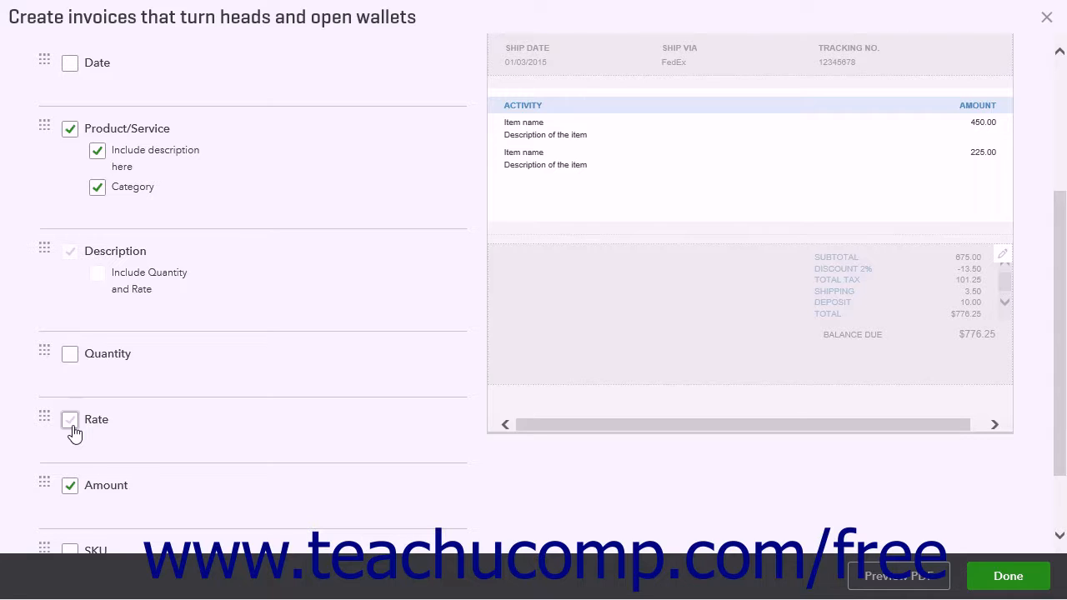
{"action": "scroll", "coordinate": [74, 432], "scroll_direction": "down", "scroll_amount": 1}
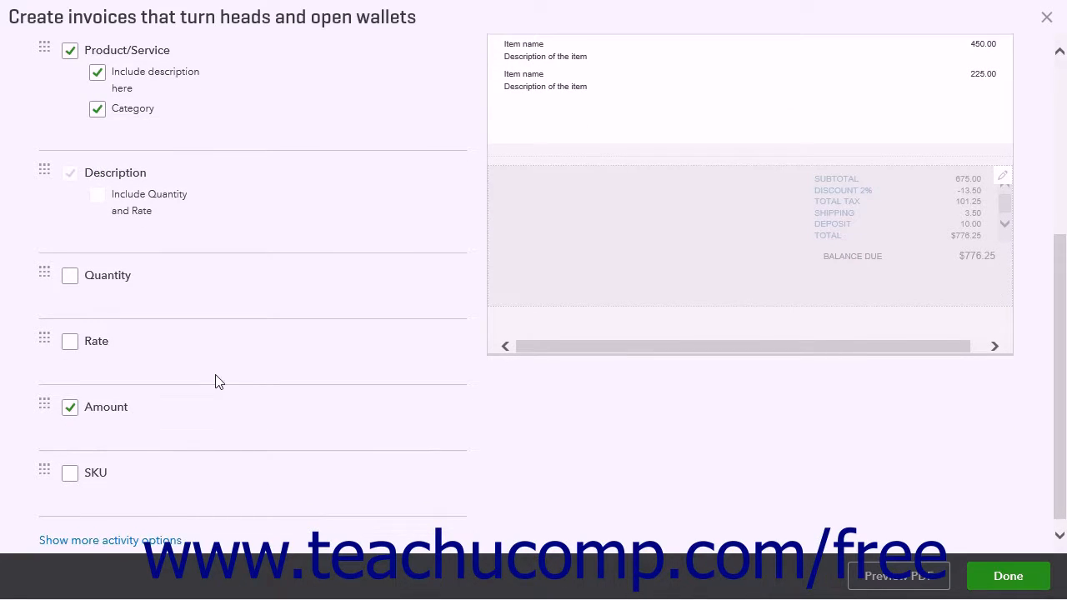
{"action": "scroll", "coordinate": [216, 379], "scroll_direction": "down", "scroll_amount": 1}
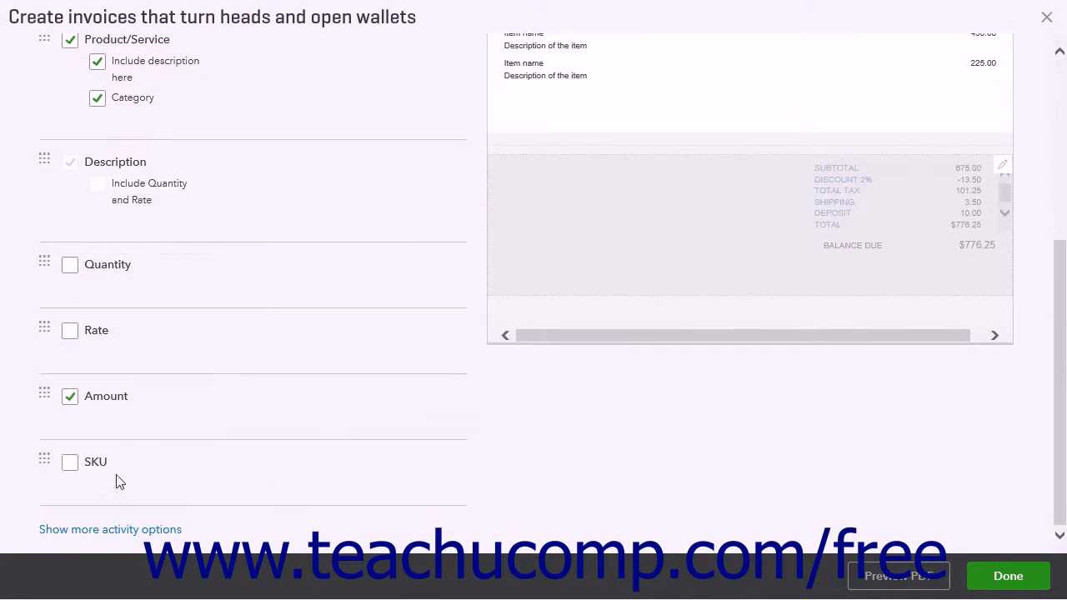
{"action": "left_click", "coordinate": [101, 531]}
{"action": "scroll", "coordinate": [101, 536], "scroll_direction": "down", "scroll_amount": 2}
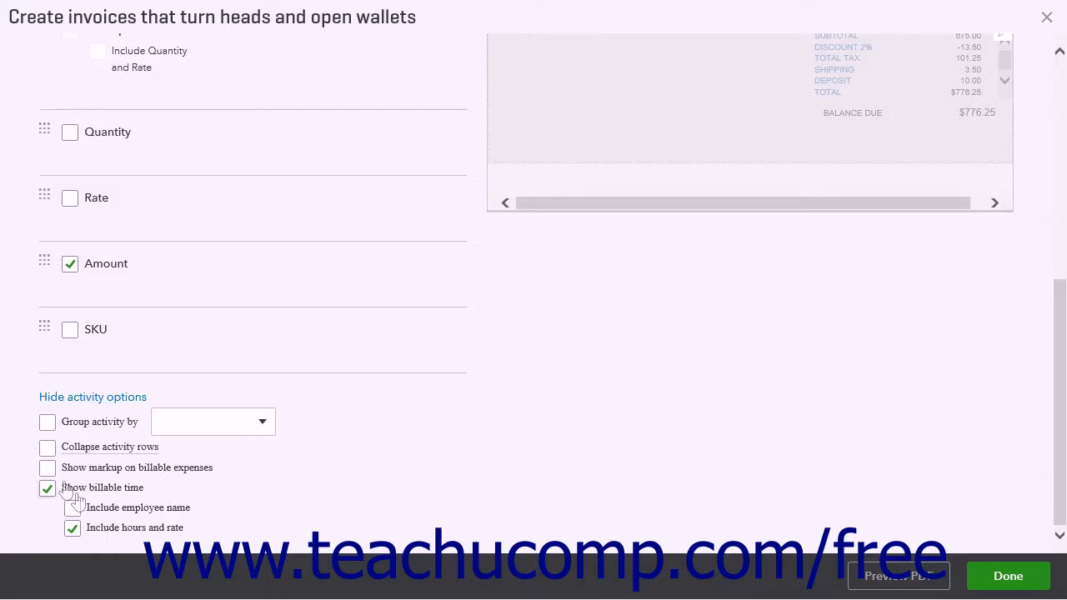
{"action": "left_click", "coordinate": [49, 448]}
{"action": "left_click", "coordinate": [986, 581]}
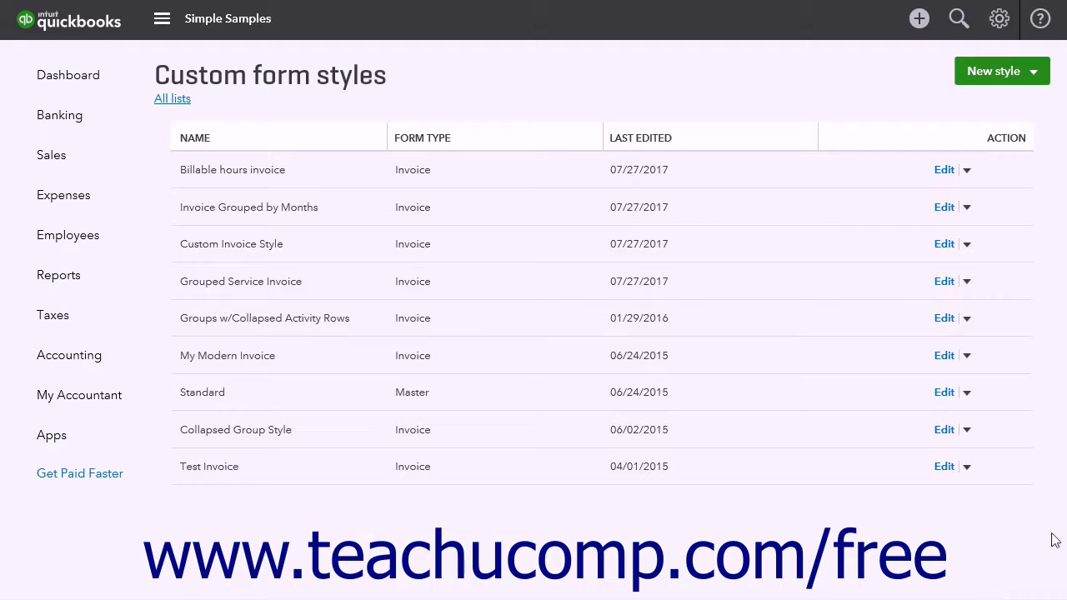
Start a new Service item in Products and Services, with Garden fountain installation as both its name and sales description
{"action": "left_click", "coordinate": [1009, 22]}
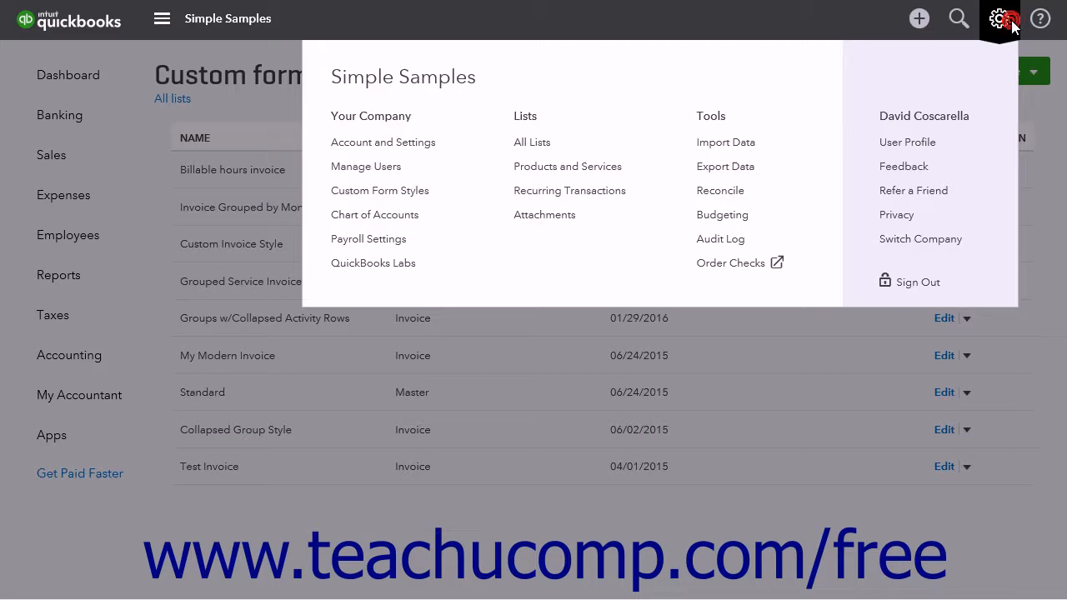
{"action": "left_click", "coordinate": [626, 177]}
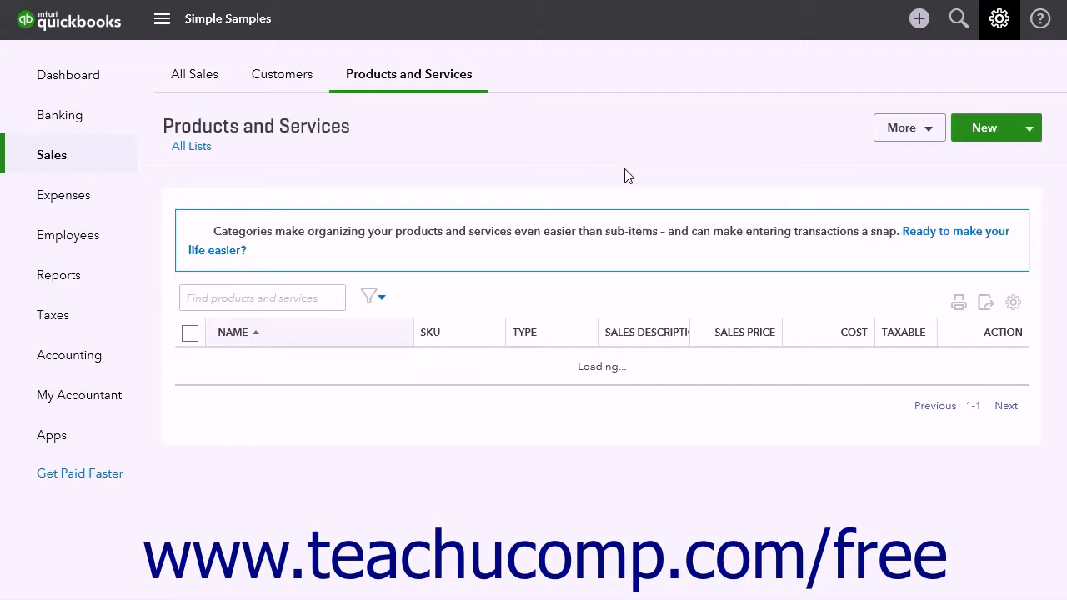
{"action": "left_click", "coordinate": [960, 138]}
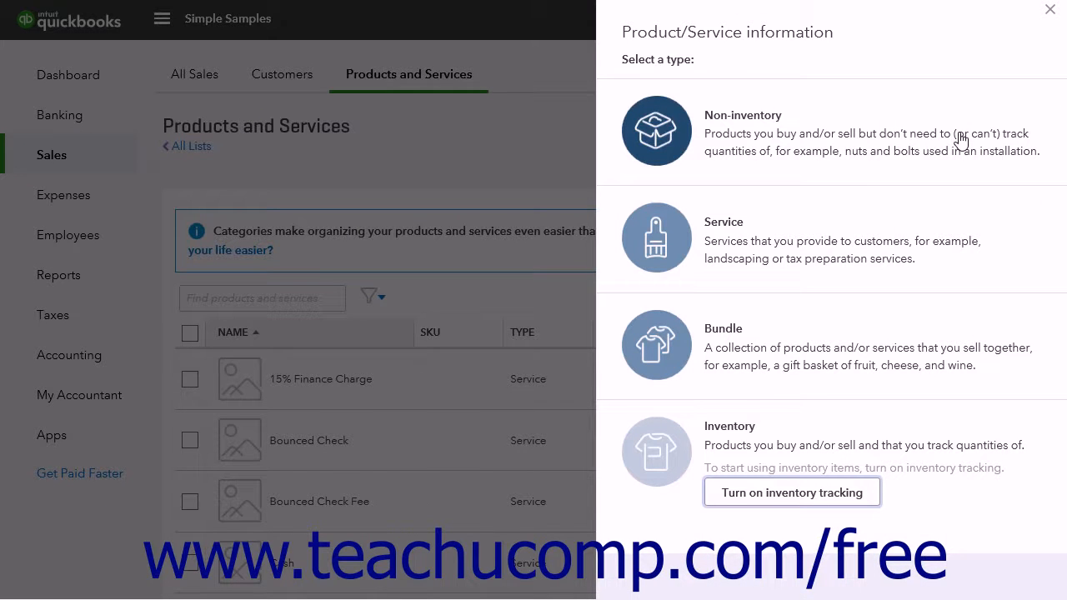
{"action": "left_click", "coordinate": [653, 257]}
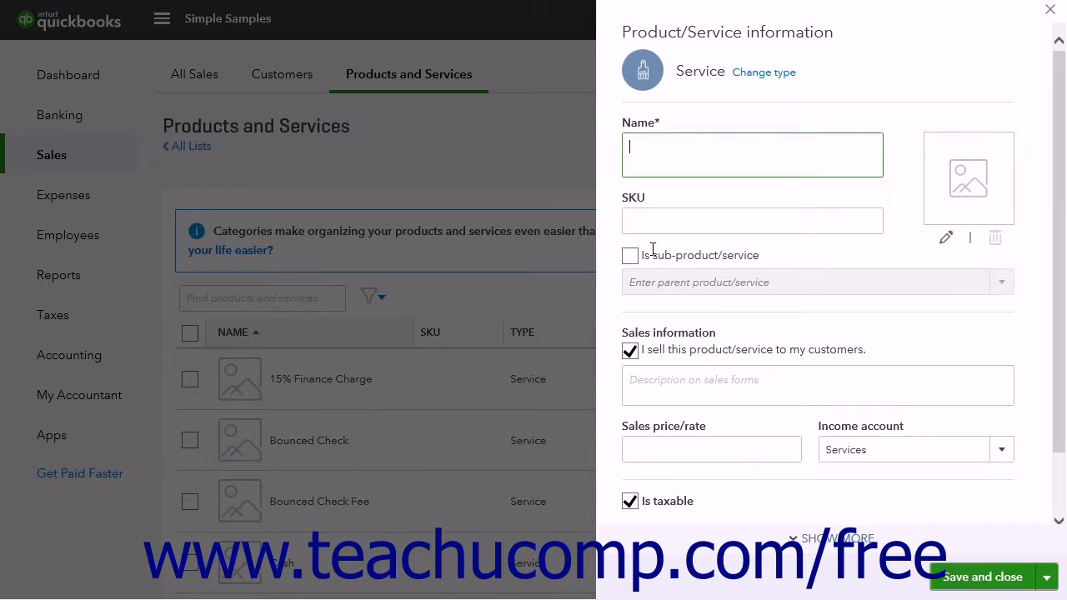
{"action": "left_click", "coordinate": [661, 377]}
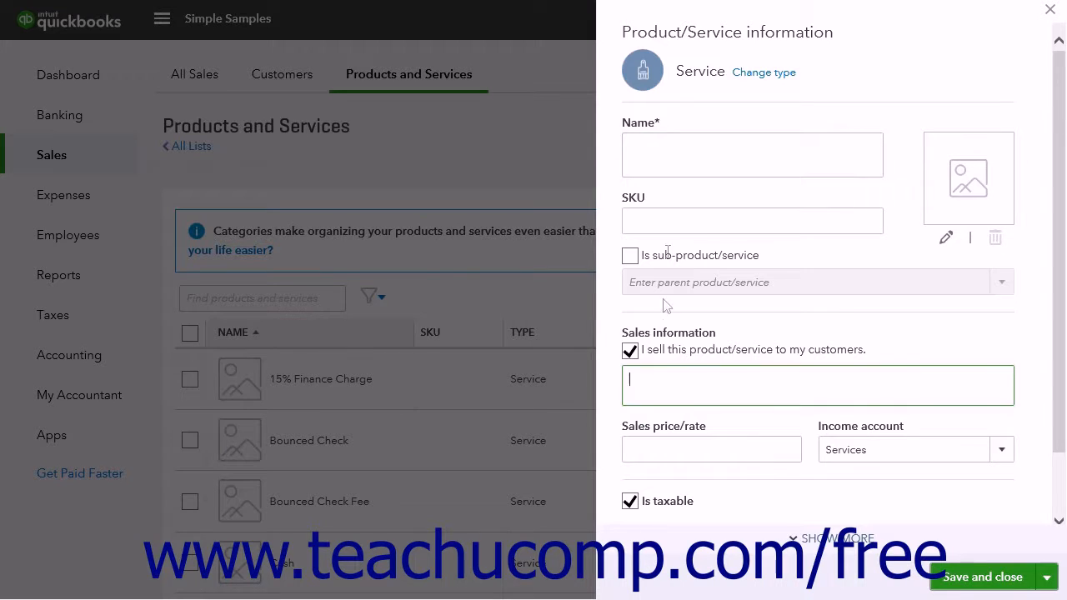
{"action": "type", "text": "Garden fountain installation"}
{"action": "left_click", "coordinate": [649, 387]}
{"action": "type", "text": "Garden fountain installation"}
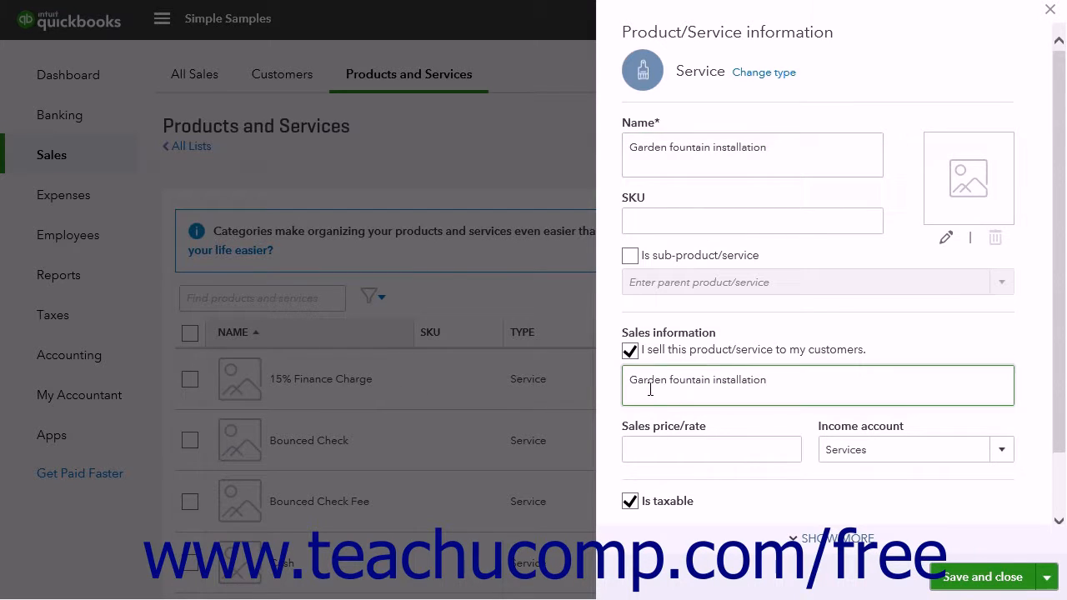
Leave the sales price empty, make the service non-taxable, and save it while starting another new item
{"action": "left_click", "coordinate": [651, 448]}
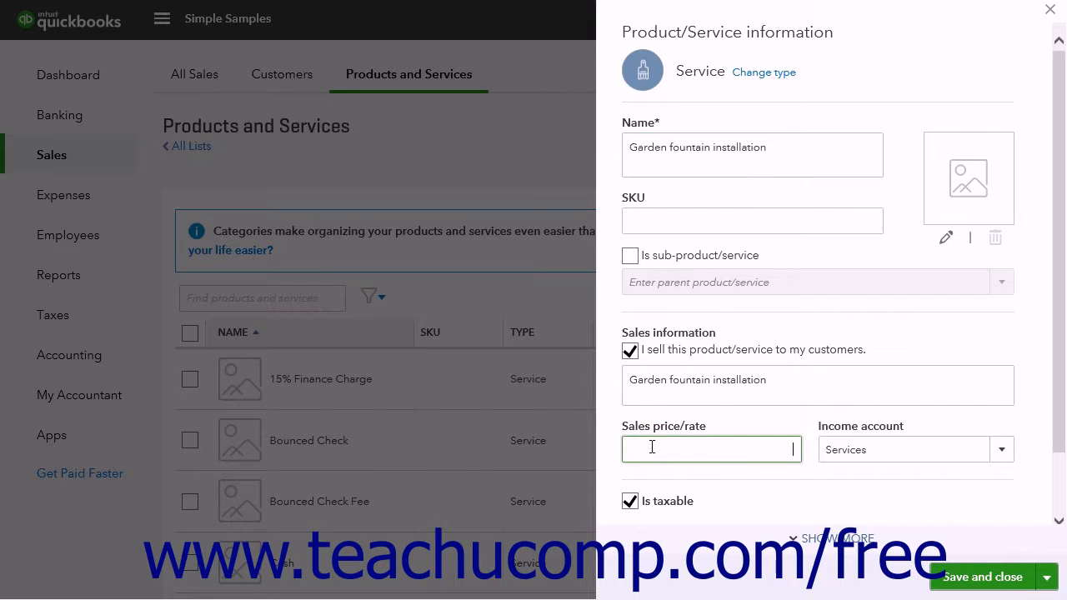
{"action": "scroll", "coordinate": [651, 450], "scroll_direction": "down", "scroll_amount": 1}
{"action": "left_click", "coordinate": [630, 426]}
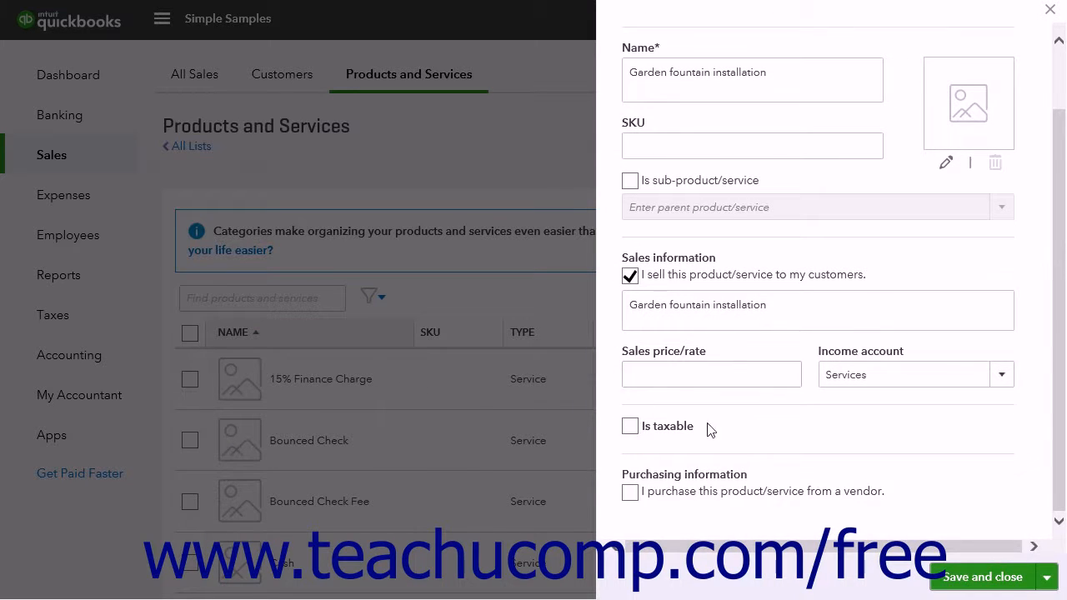
{"action": "left_click", "coordinate": [1049, 577]}
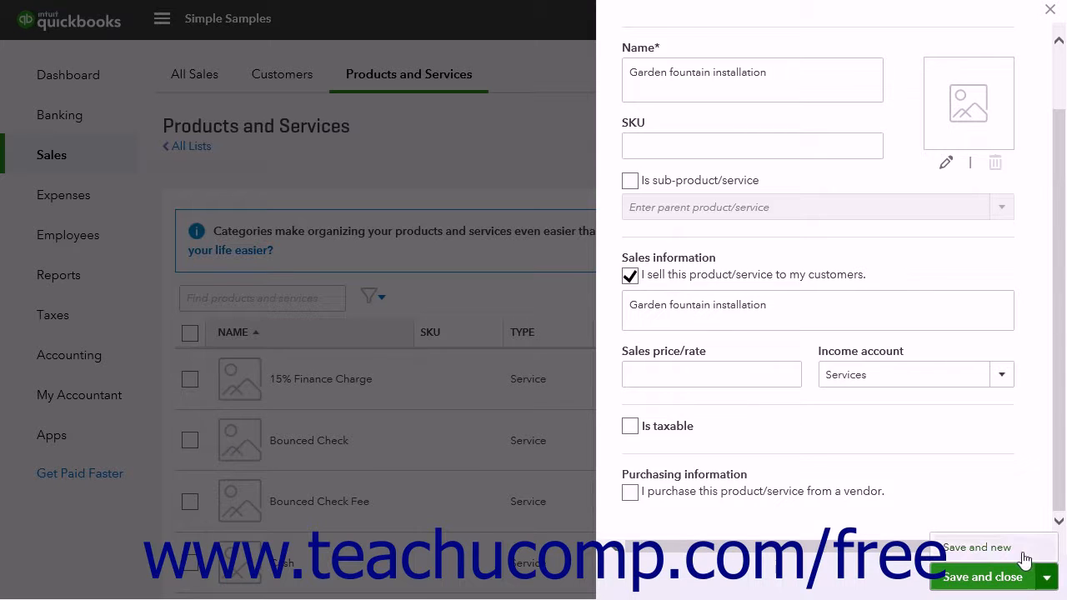
{"action": "left_click", "coordinate": [1023, 553]}
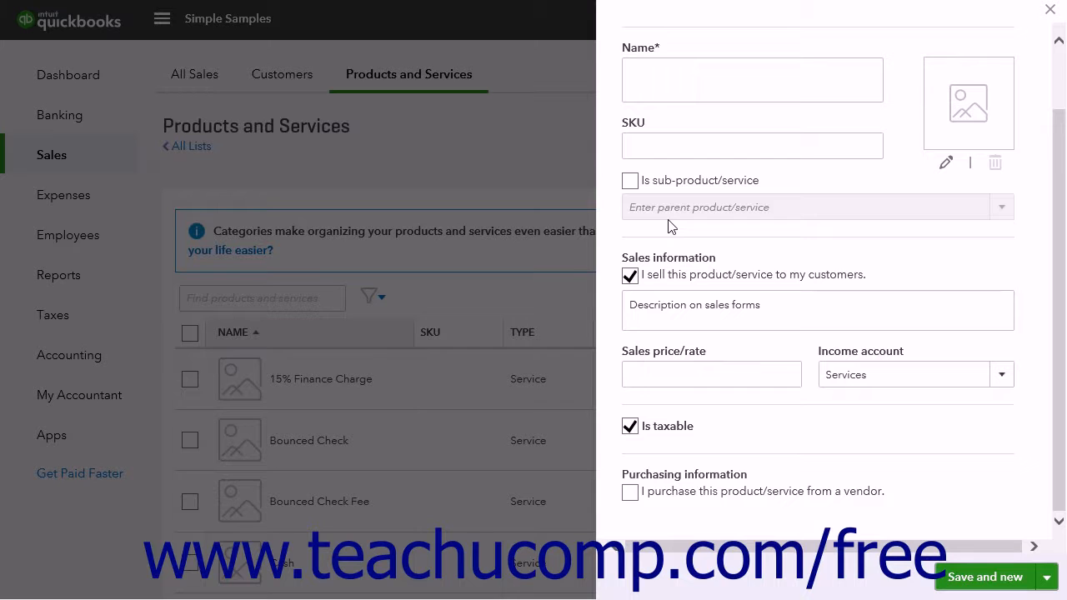
Name the new service Garden fountain and make it a sub-product/service of Garden fountain installation
{"action": "scroll", "coordinate": [683, 255], "scroll_direction": "up", "scroll_amount": 2}
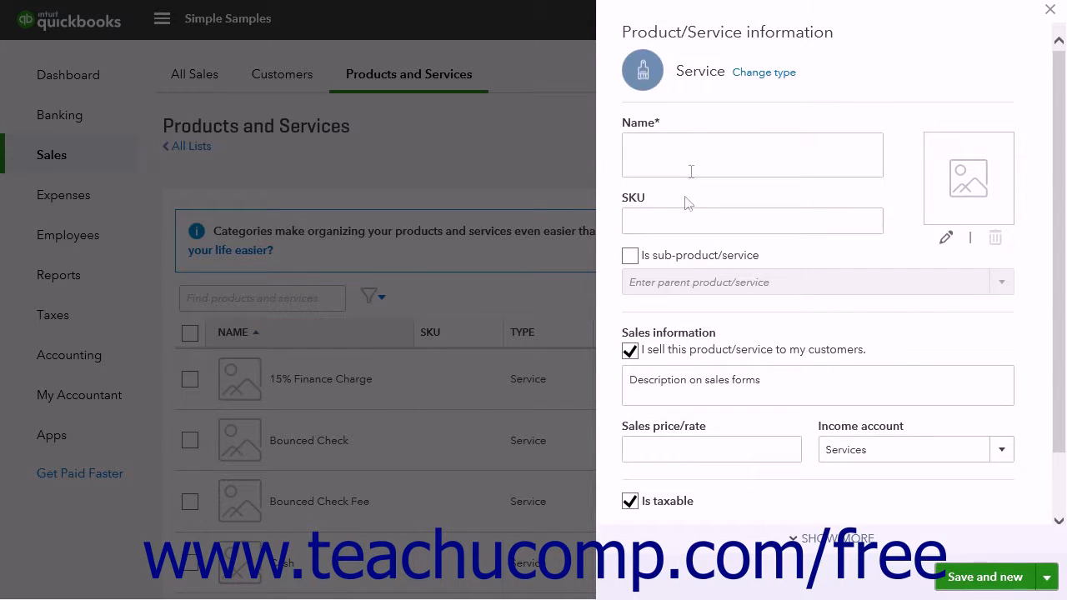
{"action": "left_click", "coordinate": [677, 147]}
{"action": "type", "text": "Garden fountain"}
{"action": "left_click", "coordinate": [630, 255]}
{"action": "left_click", "coordinate": [1002, 284]}
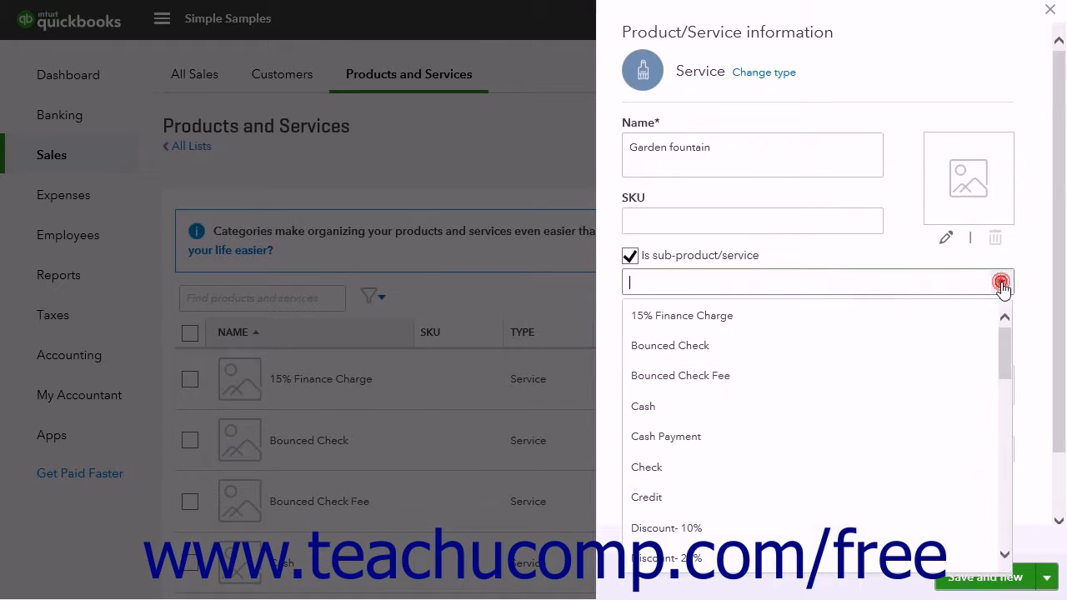
{"action": "scroll", "coordinate": [924, 382], "scroll_direction": "down", "scroll_amount": 1}
{"action": "scroll", "coordinate": [859, 377], "scroll_direction": "down", "scroll_amount": 3}
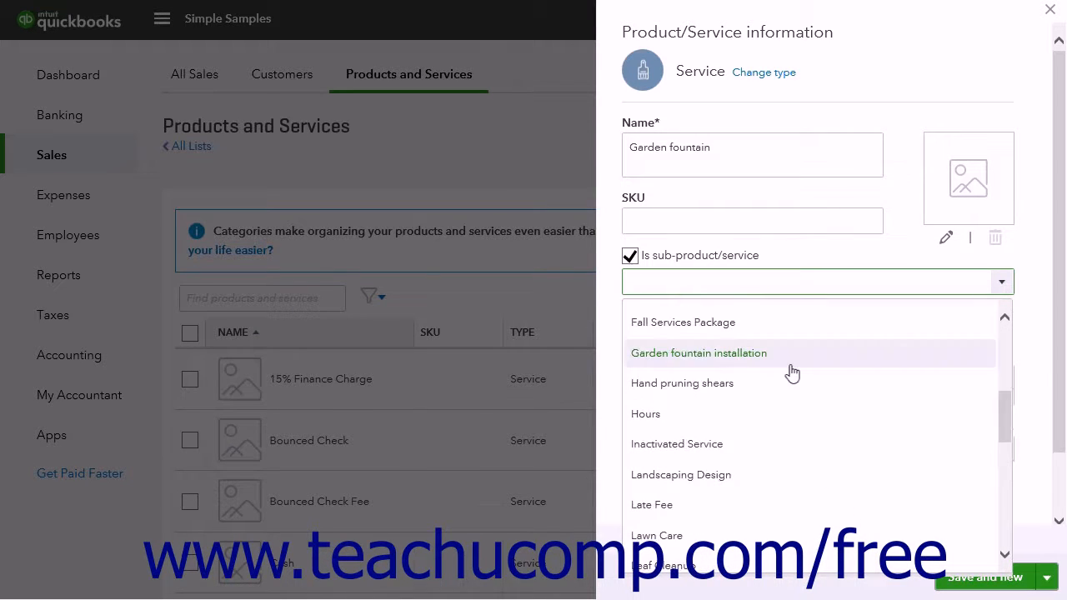
{"action": "left_click", "coordinate": [789, 369]}
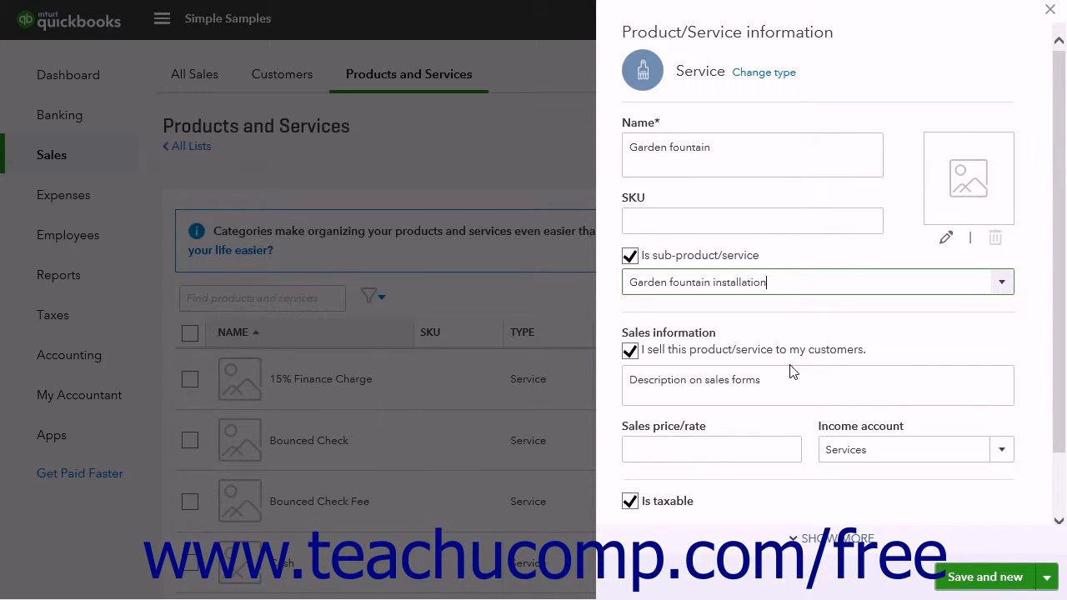
Give the Garden fountain service the sales description Garden fountain installation, make it non-taxable, and save it while starting another new item
{"action": "triple_click", "coordinate": [752, 385]}
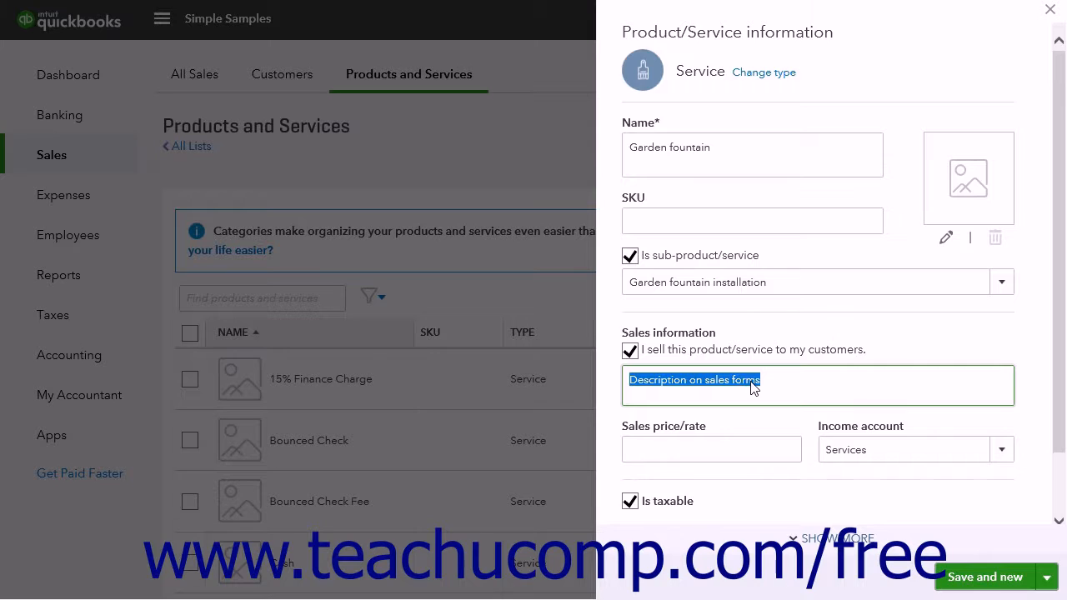
{"action": "type", "text": "Garden fountain installation"}
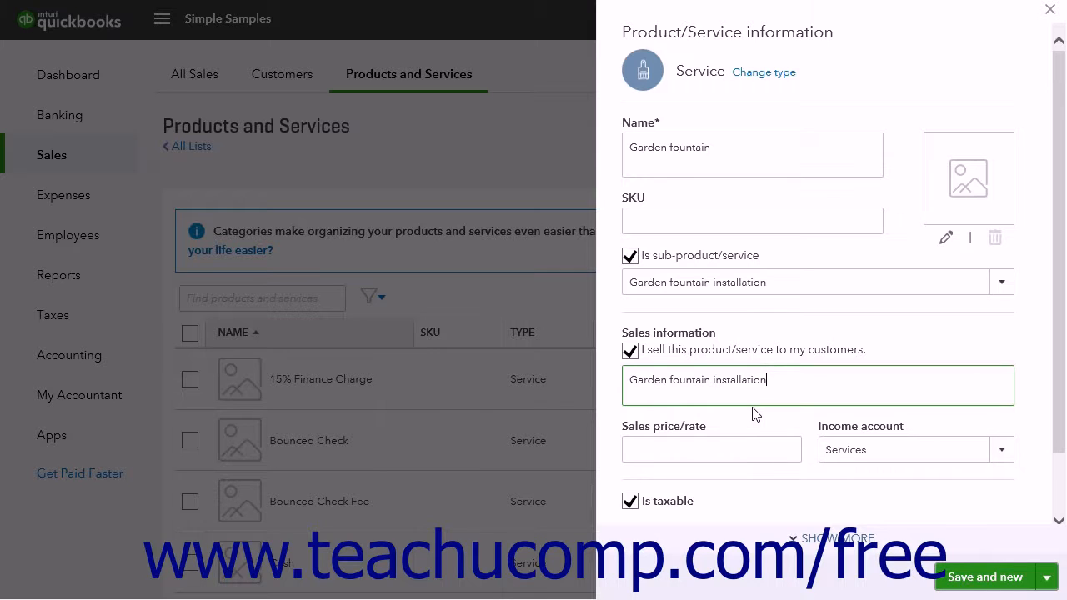
{"action": "left_click", "coordinate": [629, 503]}
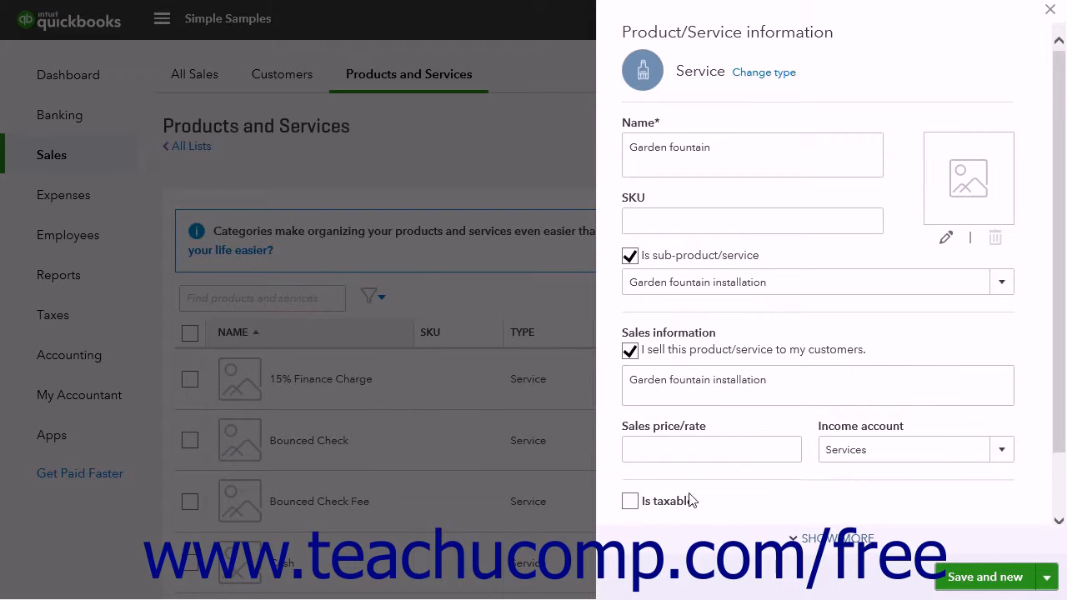
{"action": "left_click", "coordinate": [1020, 578]}
Name the new service Fountain installation labor and make it a sub-product/service of Garden fountain installation
{"action": "left_click", "coordinate": [1000, 282]}
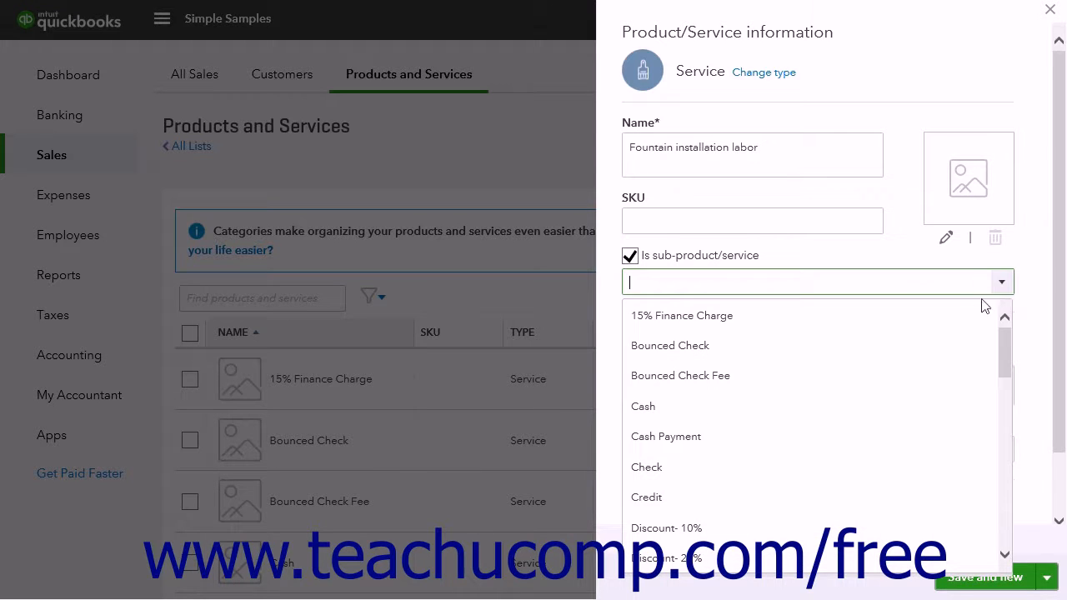
{"action": "scroll", "coordinate": [760, 479], "scroll_direction": "down", "scroll_amount": 3}
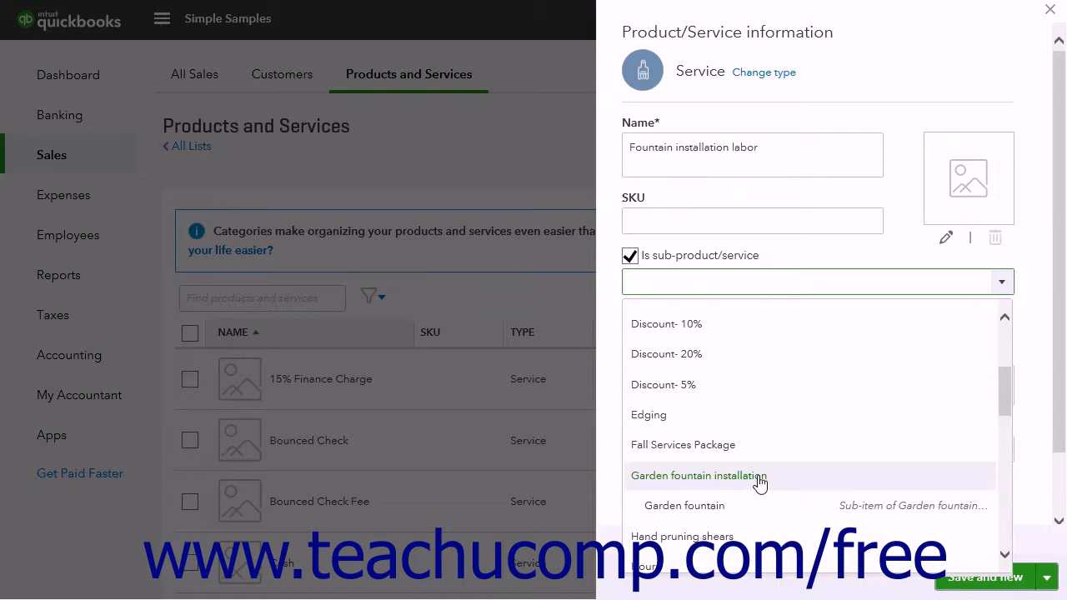
{"action": "left_click", "coordinate": [760, 477]}
Set the labor service's sales description to Garden fountain installation, make it non-taxable with no sales price, and save and close it
{"action": "triple_click", "coordinate": [635, 380]}
{"action": "type", "text": "Garden fountain installation"}
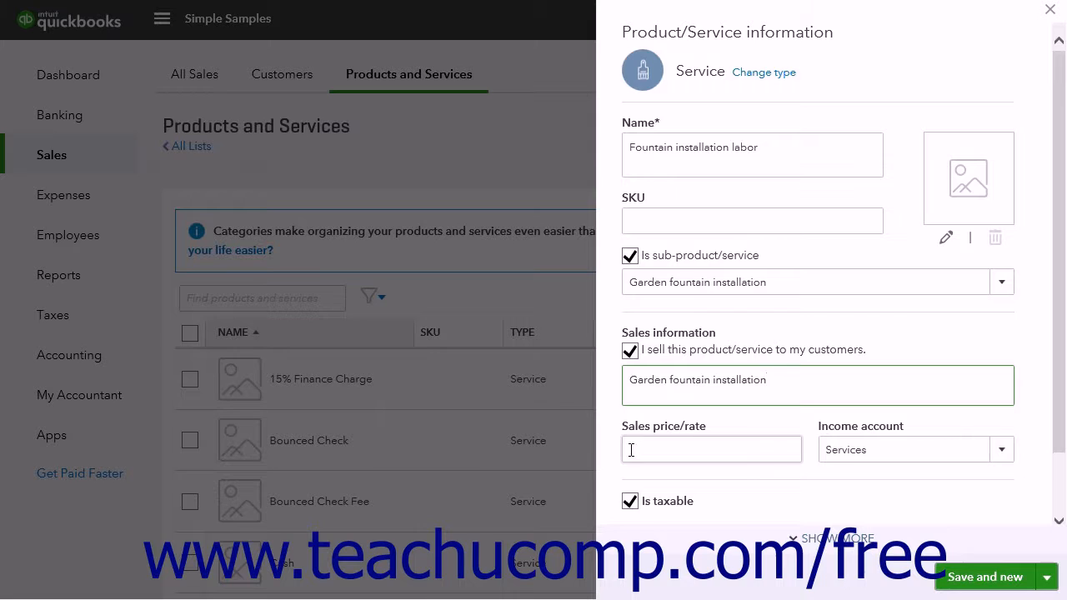
{"action": "left_click", "coordinate": [631, 450]}
{"action": "left_click", "coordinate": [630, 505]}
{"action": "scroll", "coordinate": [631, 506], "scroll_direction": "down", "scroll_amount": 1}
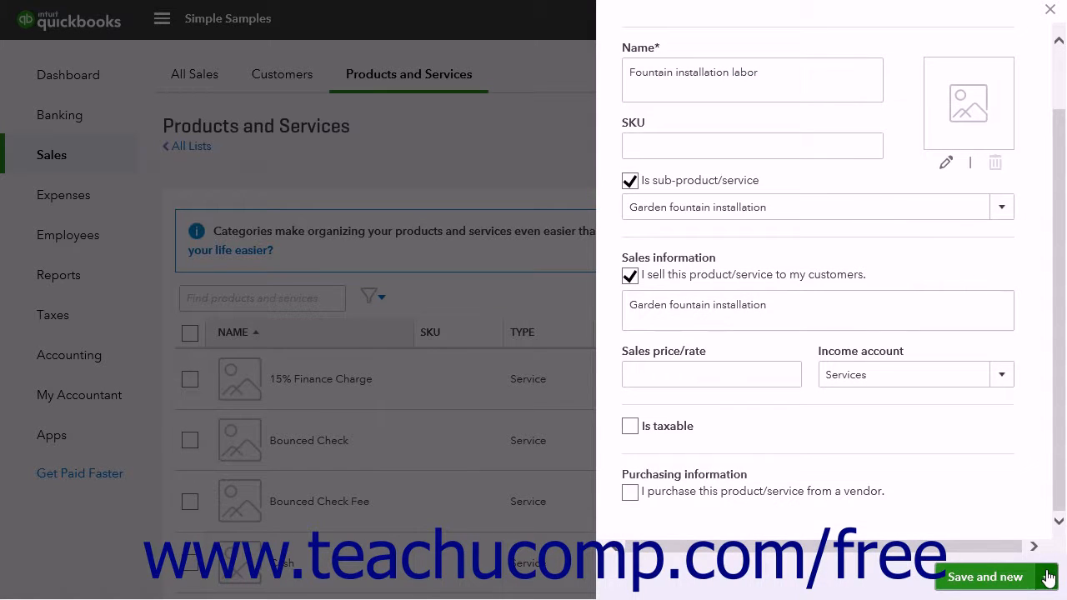
{"action": "left_click", "coordinate": [1048, 578]}
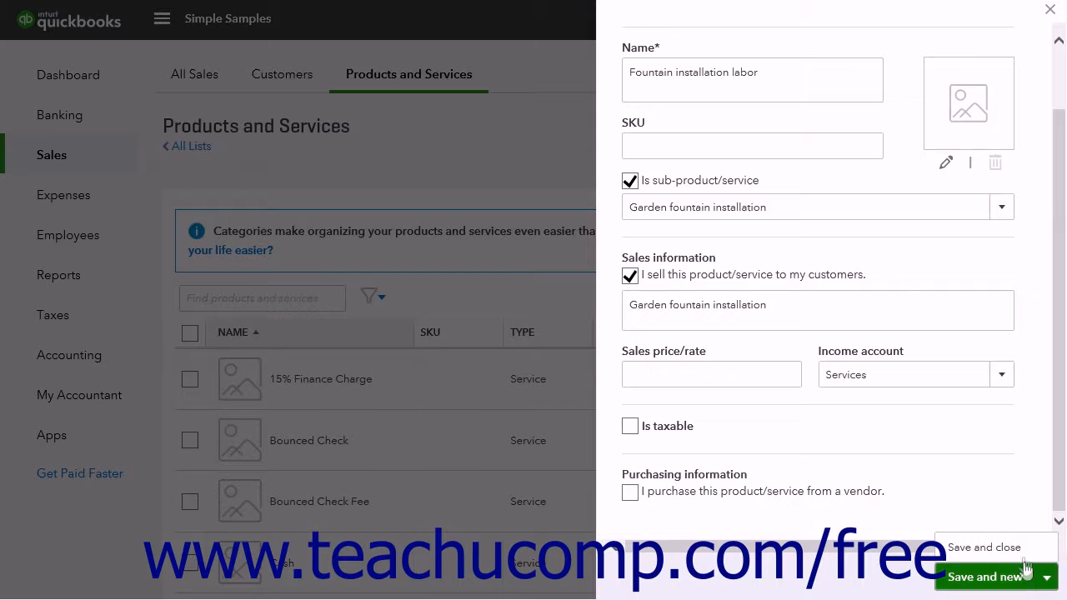
{"action": "left_click", "coordinate": [1032, 548]}
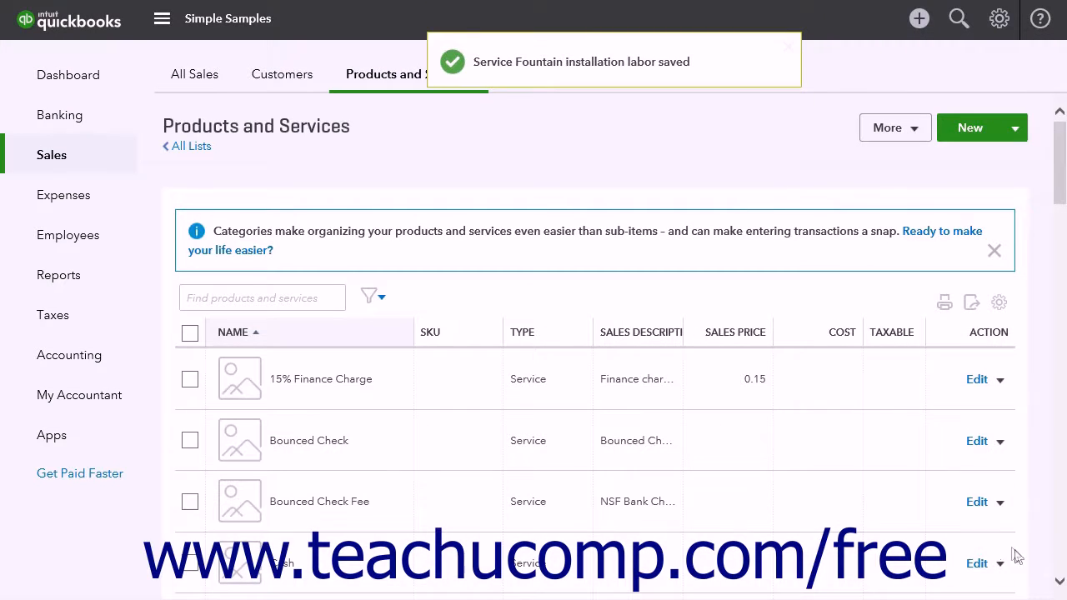
Start a new invoice for customer Flowers N' More and apply the Grouped Service Invoice style to it
{"action": "left_click", "coordinate": [921, 23]}
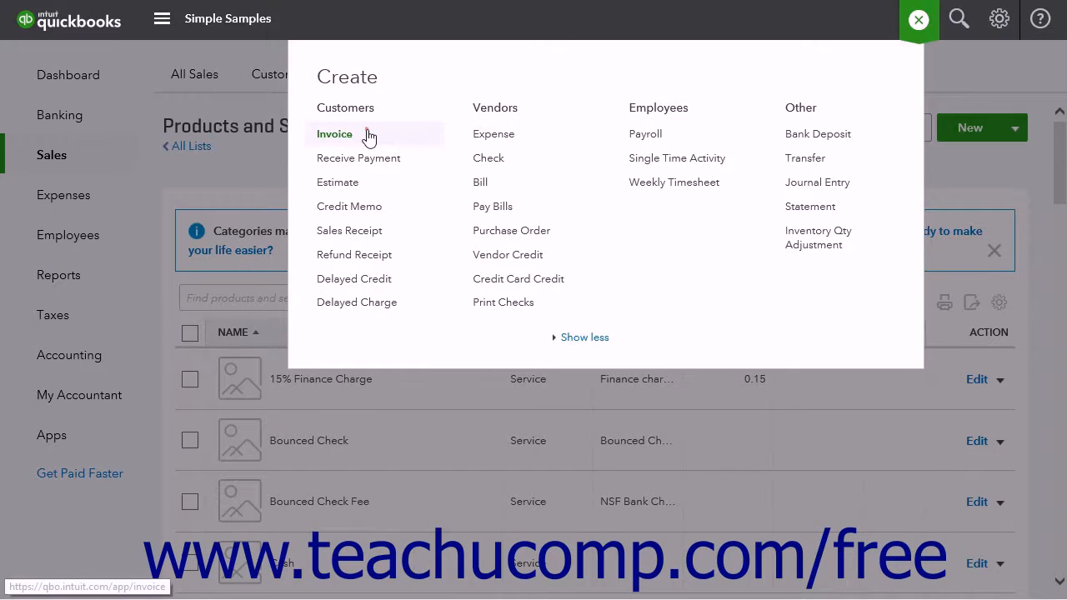
{"action": "left_click", "coordinate": [365, 135]}
{"action": "left_click", "coordinate": [214, 56]}
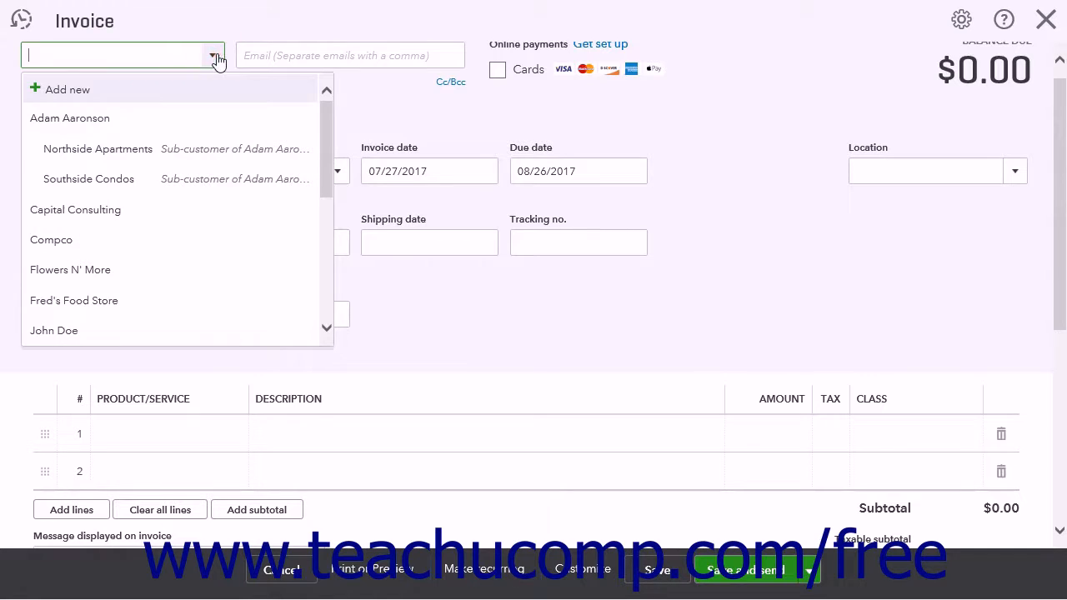
{"action": "left_click", "coordinate": [123, 271]}
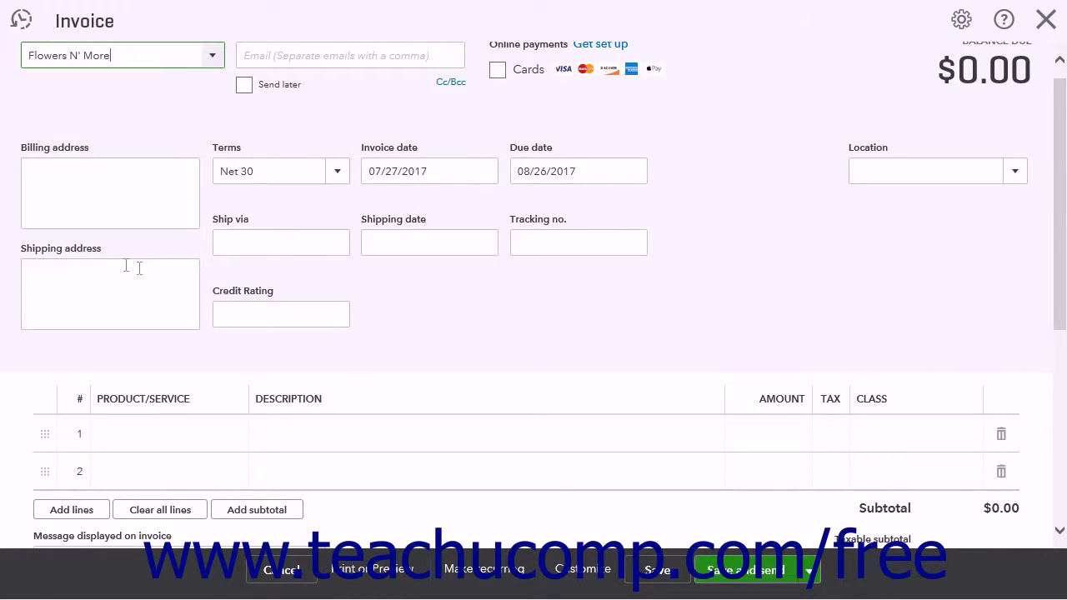
{"action": "left_click", "coordinate": [139, 170]}
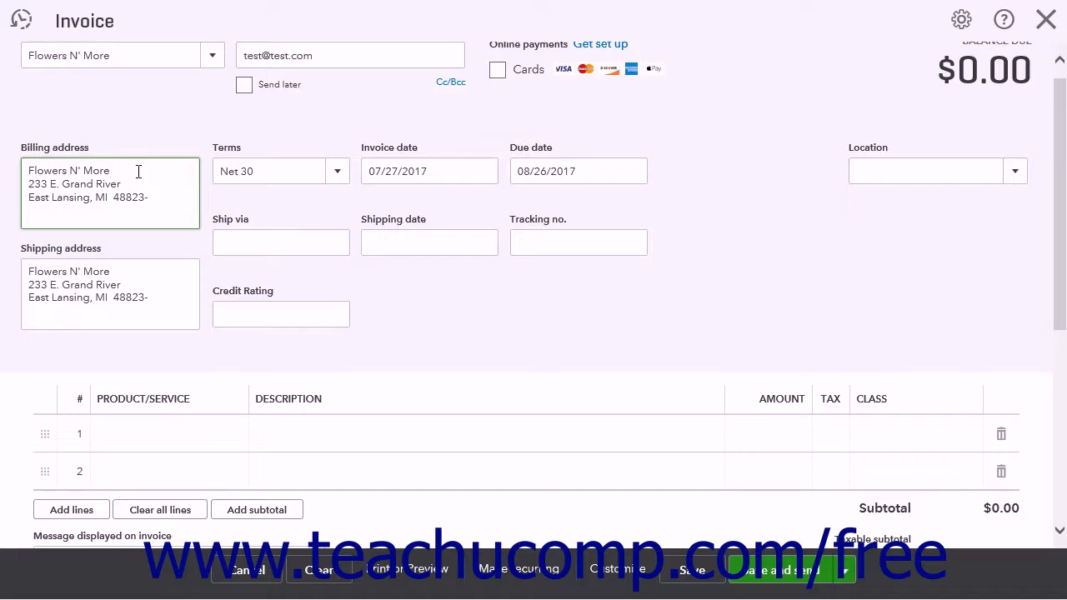
{"action": "left_click", "coordinate": [635, 573]}
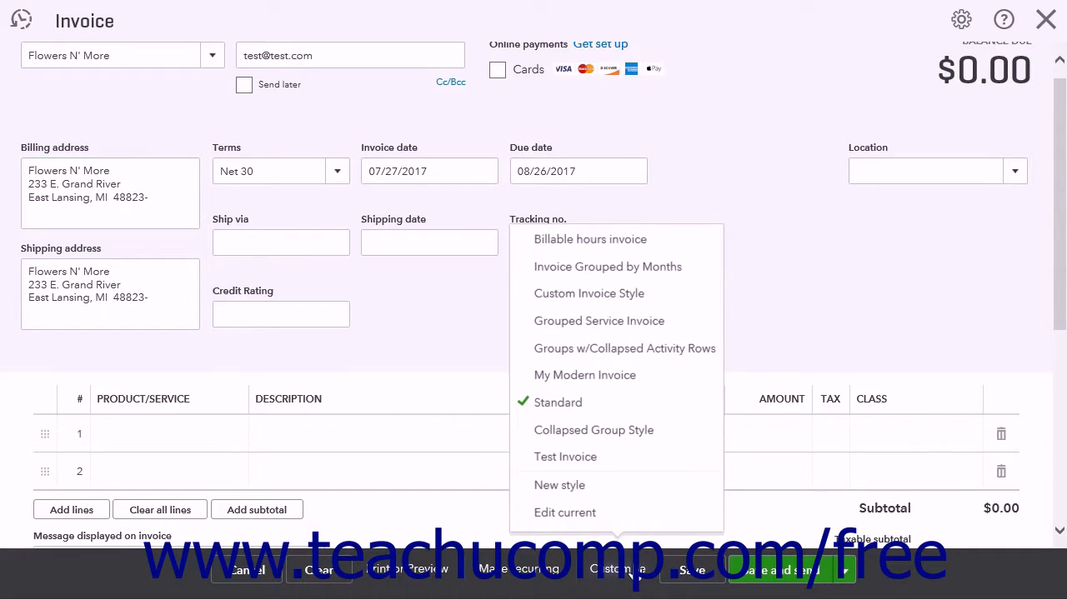
{"action": "left_click", "coordinate": [627, 327]}
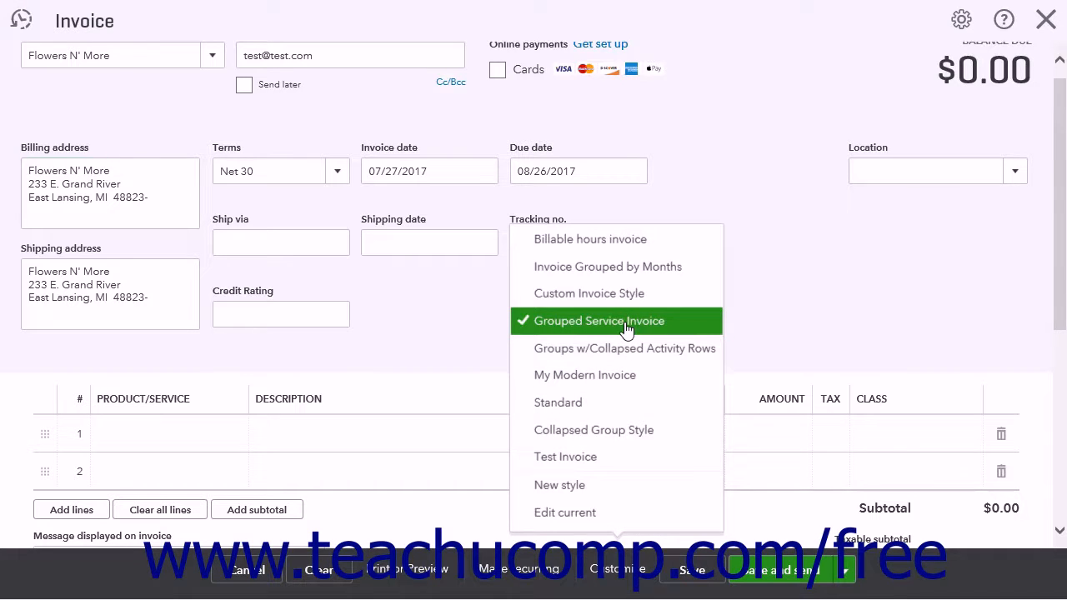
Add the parent service Garden fountain installation as the invoice's first line, leaving its amount at 0.00
{"action": "left_click", "coordinate": [177, 444]}
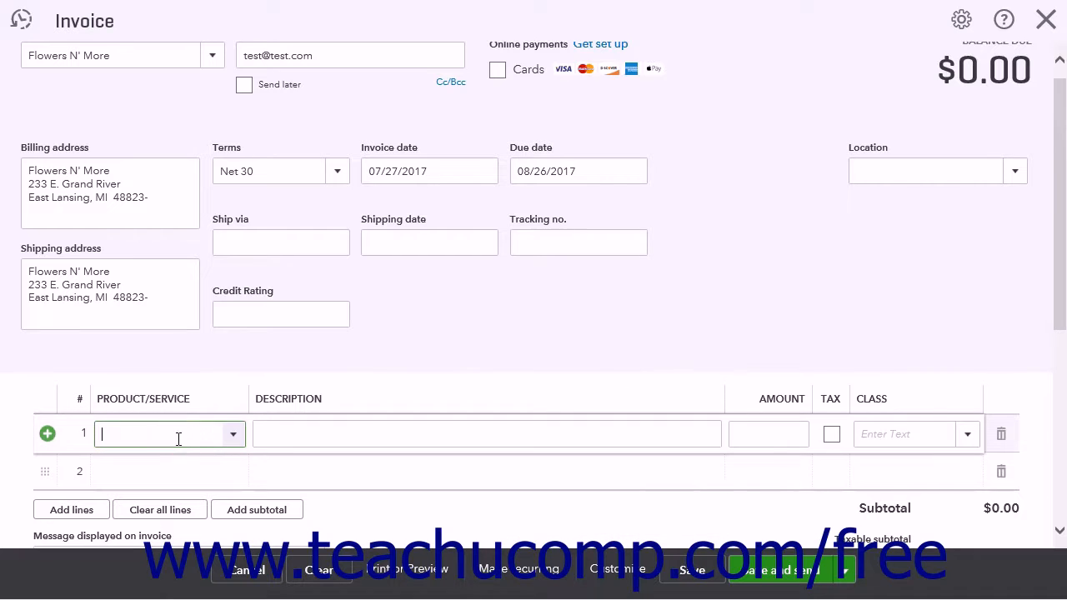
{"action": "left_click", "coordinate": [238, 439]}
{"action": "scroll", "coordinate": [252, 360], "scroll_direction": "down", "scroll_amount": 5}
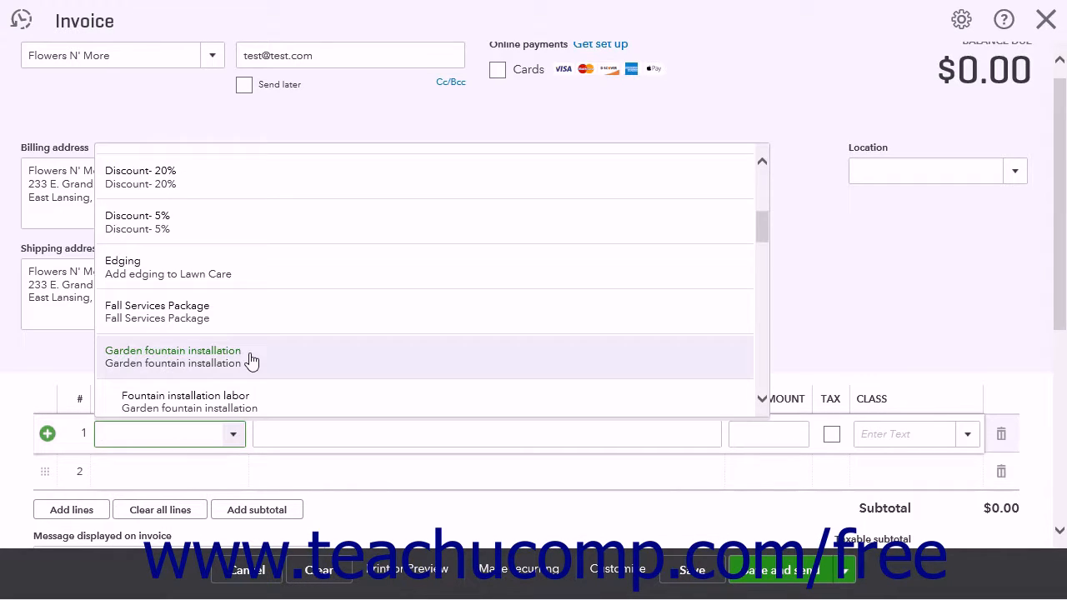
{"action": "left_click", "coordinate": [252, 360]}
Add the Garden fountain sub-item as the invoice's second line with an amount of 500
{"action": "scroll", "coordinate": [209, 326], "scroll_direction": "down", "scroll_amount": 3}
{"action": "left_click", "coordinate": [211, 321]}
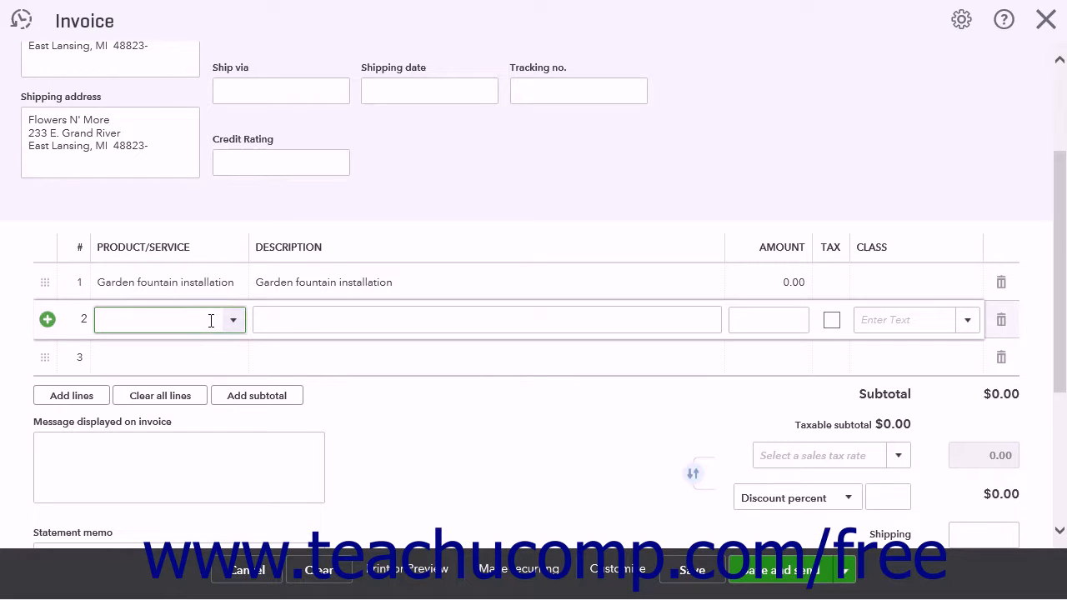
{"action": "left_click", "coordinate": [234, 322]}
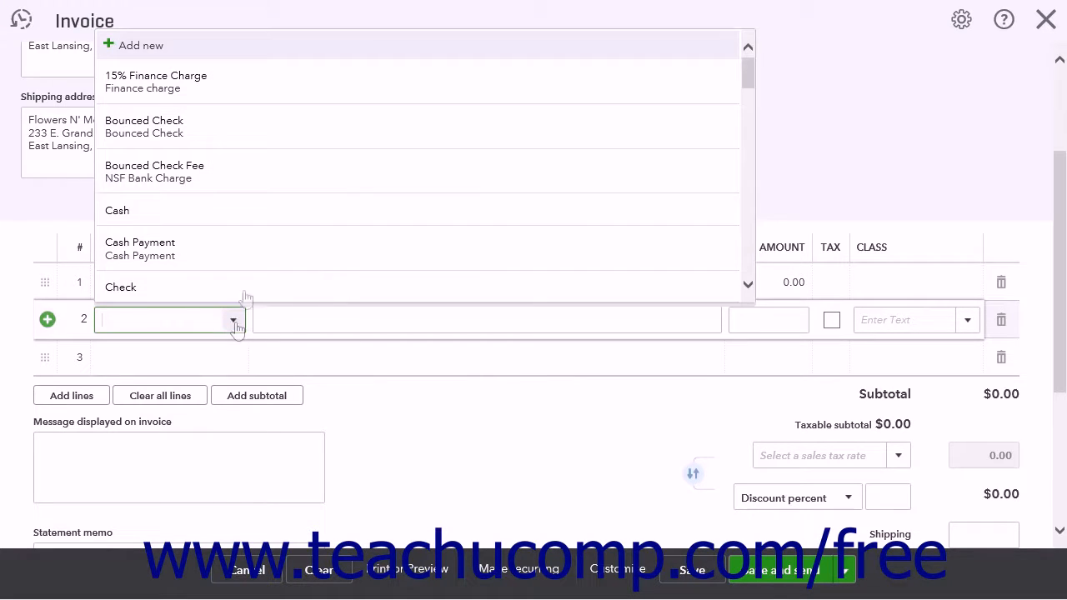
{"action": "scroll", "coordinate": [281, 228], "scroll_direction": "down", "scroll_amount": 5}
{"action": "left_click", "coordinate": [267, 263]}
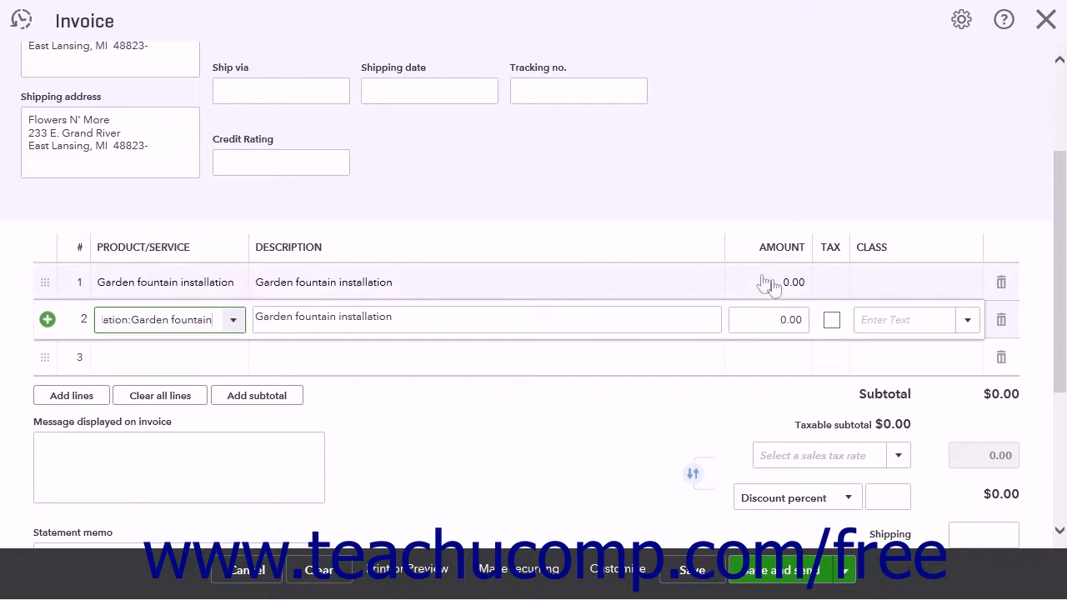
{"action": "left_click", "coordinate": [766, 319]}
{"action": "type", "text": "500"}
Add the Garden fountain sub-item as the invoice's third line with an amount of 125, and check the description against the first line's
{"action": "left_click", "coordinate": [191, 351]}
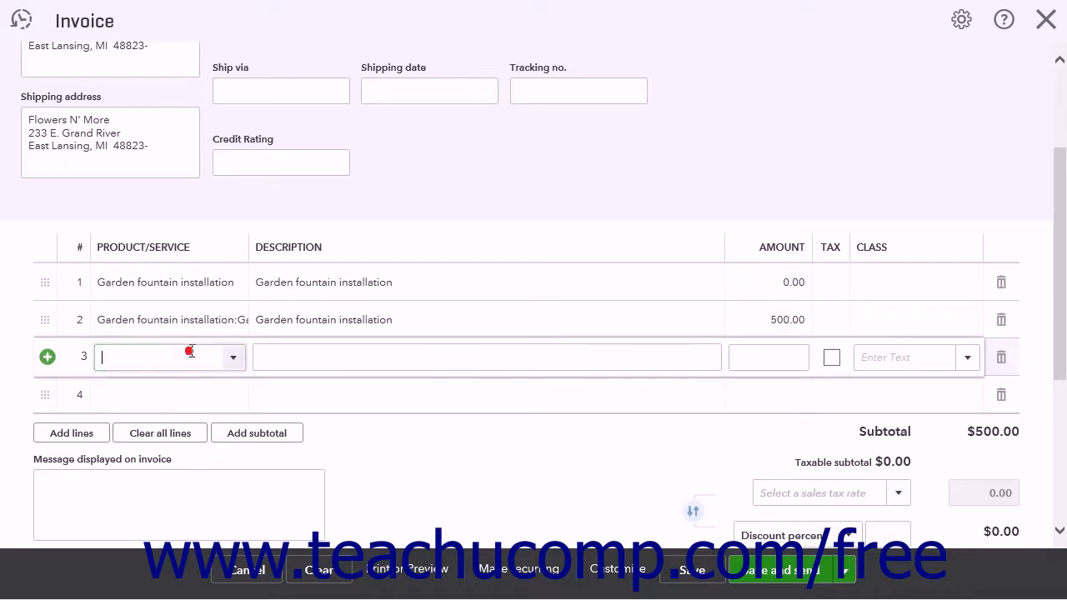
{"action": "left_click", "coordinate": [235, 358]}
{"action": "scroll", "coordinate": [289, 293], "scroll_direction": "down", "scroll_amount": 5}
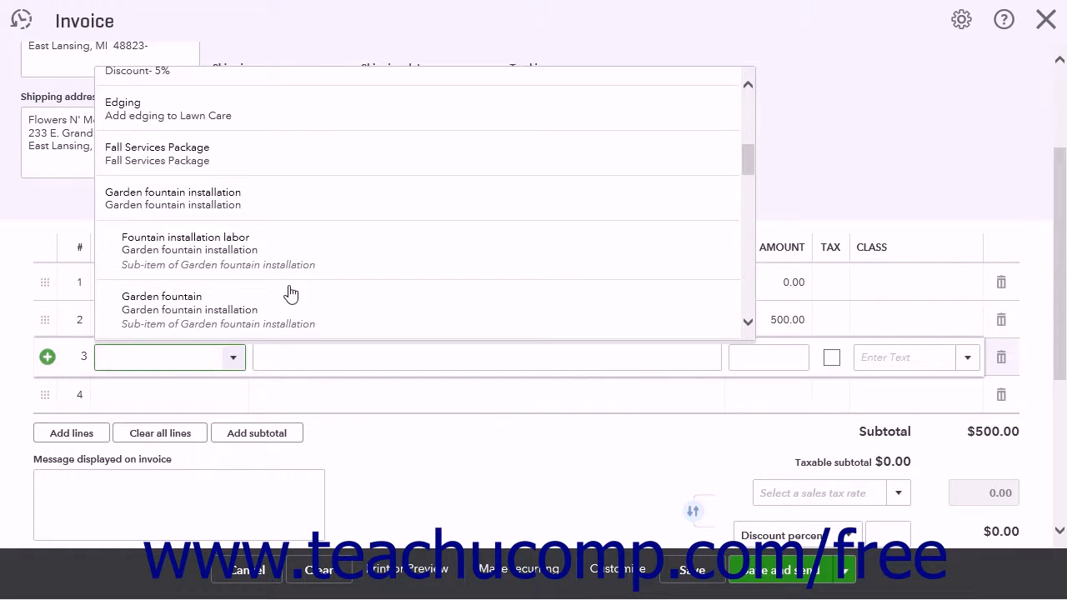
{"action": "left_click", "coordinate": [291, 270]}
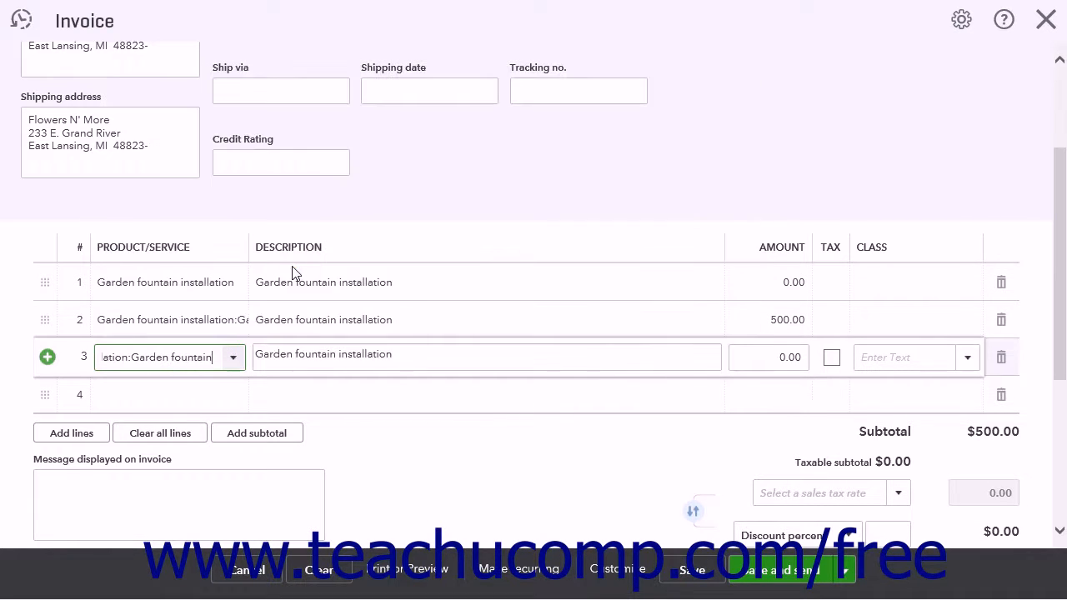
{"action": "left_click", "coordinate": [752, 359]}
{"action": "type", "text": "125"}
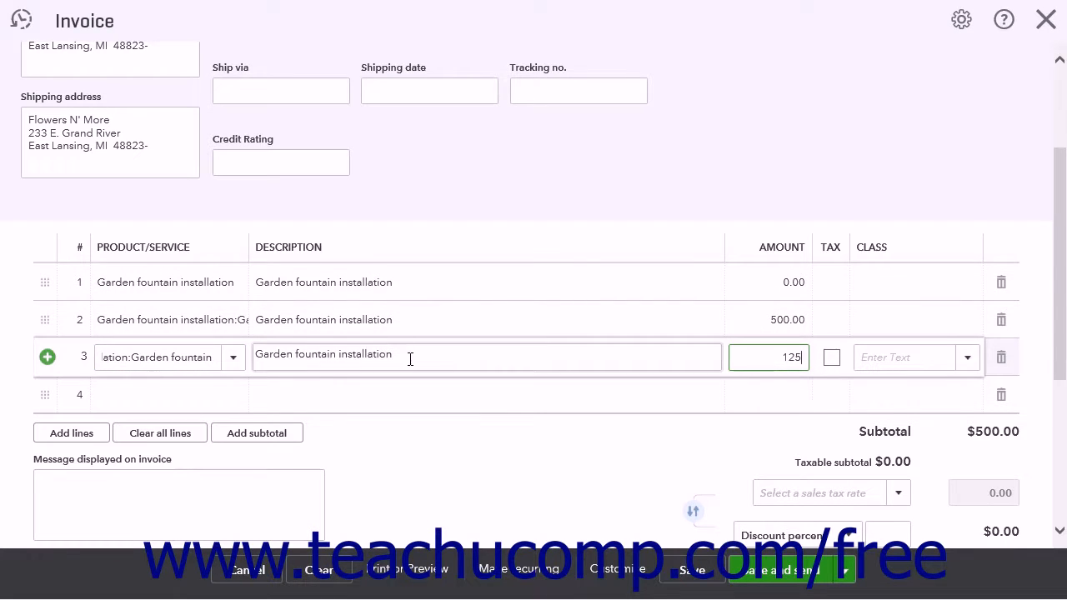
{"action": "left_click", "coordinate": [404, 354]}
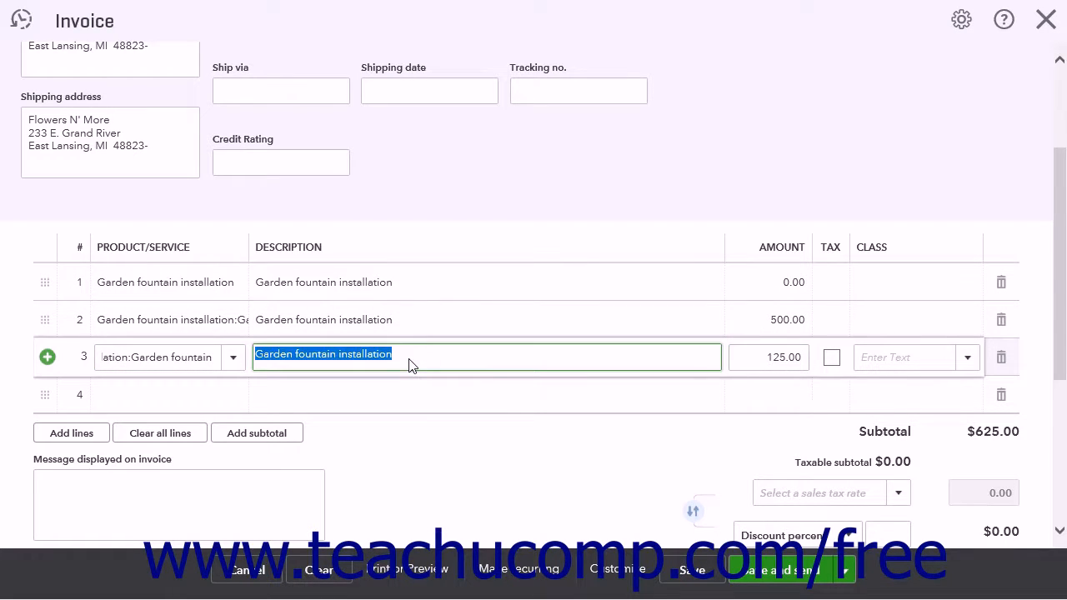
{"action": "left_click", "coordinate": [405, 282]}
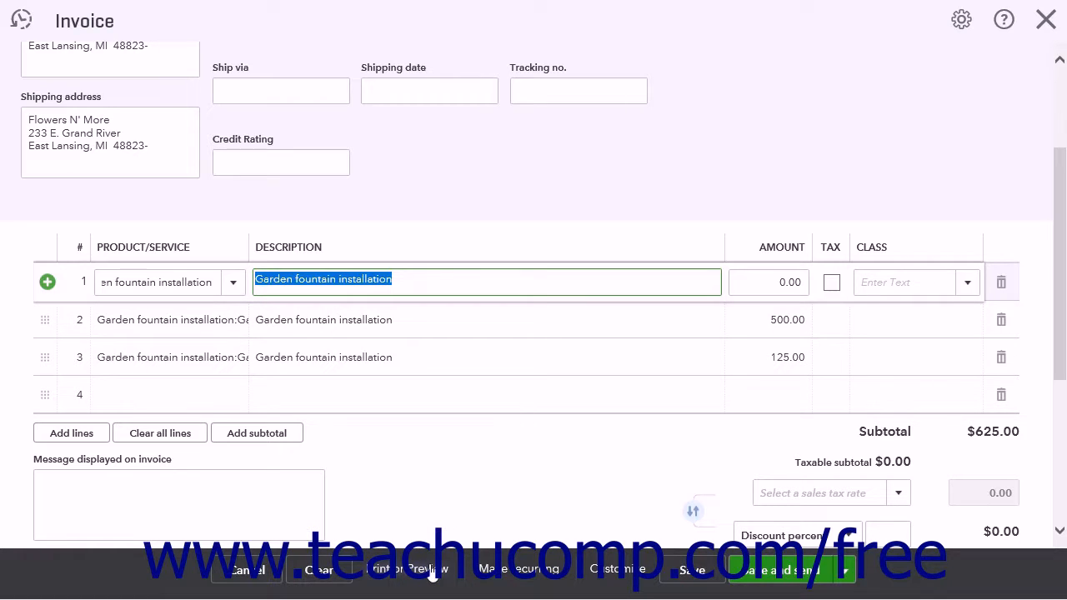
Review the activity table in the invoice's print preview, and save and close the invoice
{"action": "left_click", "coordinate": [431, 573]}
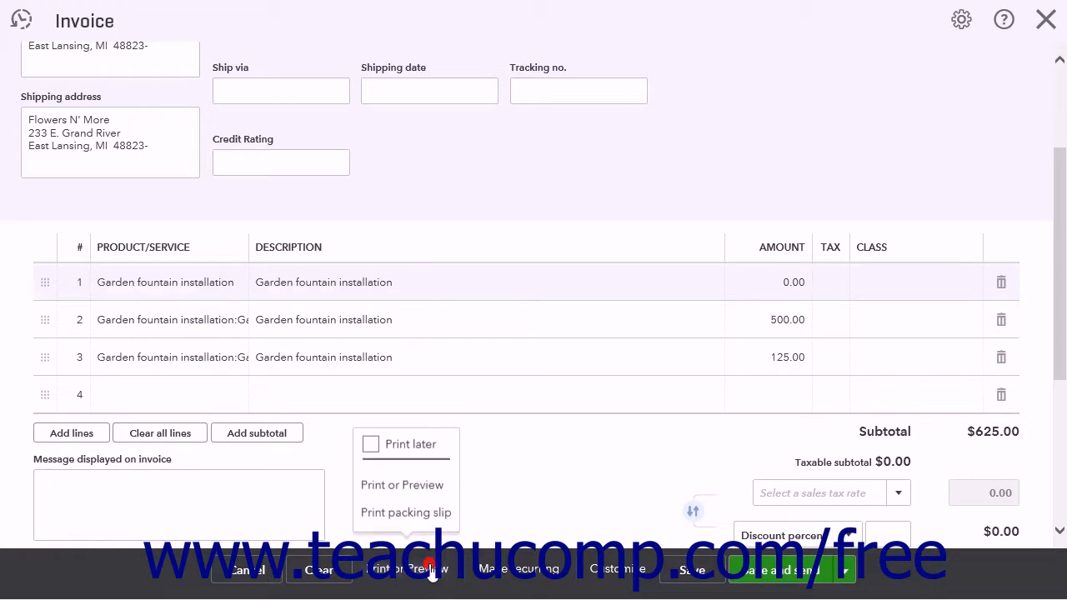
{"action": "left_click", "coordinate": [442, 493]}
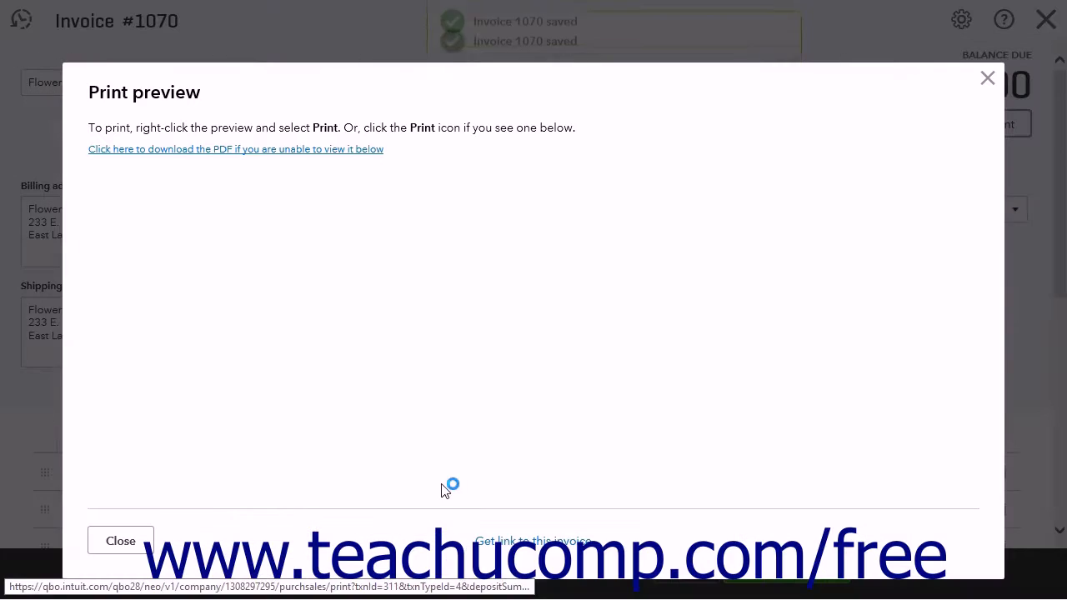
{"action": "scroll", "coordinate": [532, 372], "scroll_direction": "down", "scroll_amount": 2}
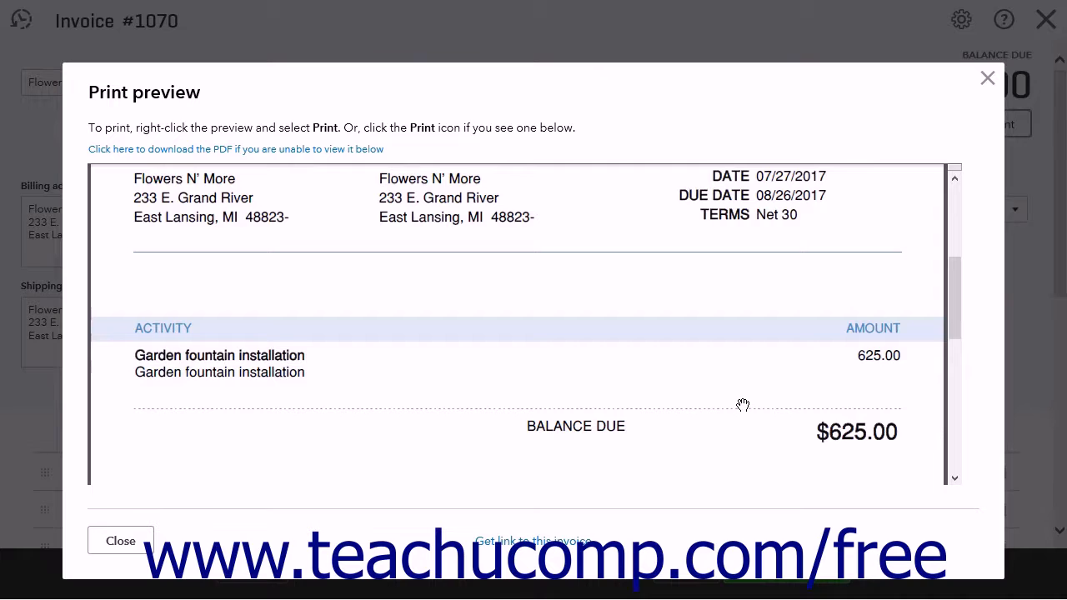
{"action": "left_click", "coordinate": [157, 541]}
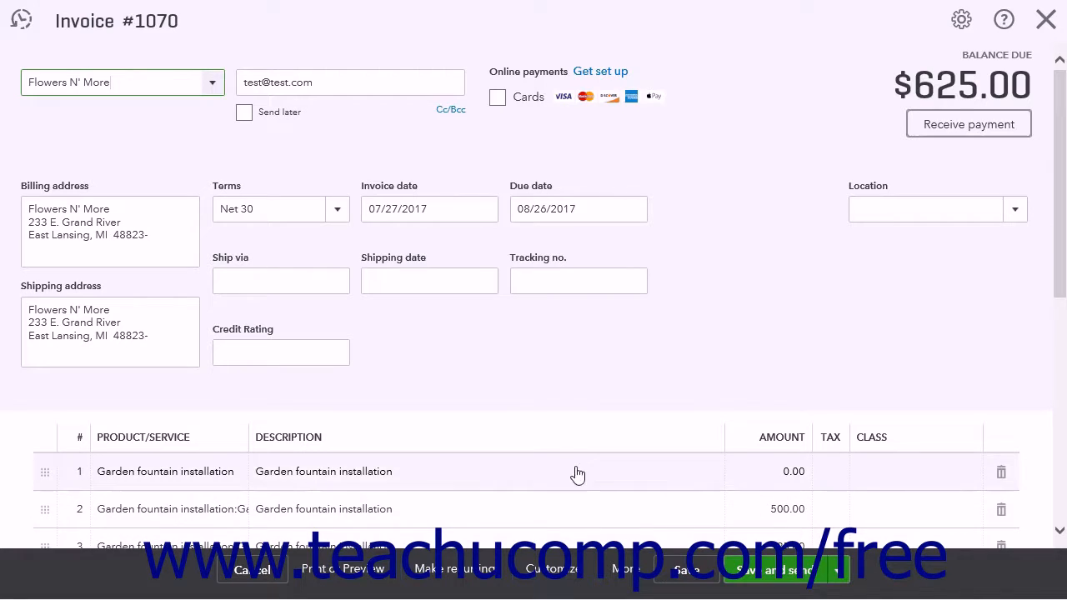
{"action": "left_click", "coordinate": [836, 570]}
{"action": "left_click", "coordinate": [820, 512]}
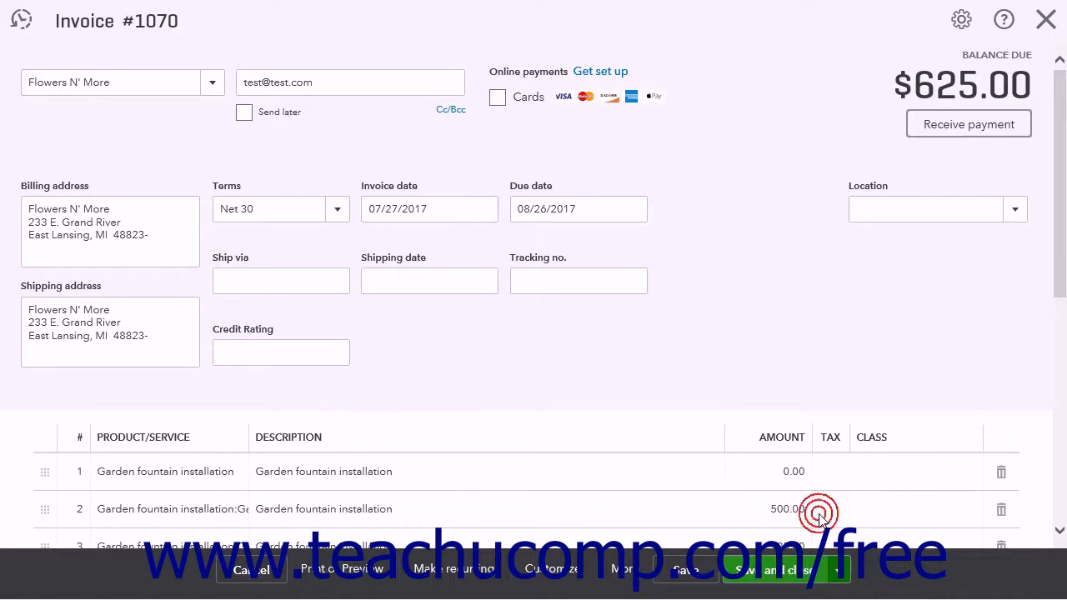